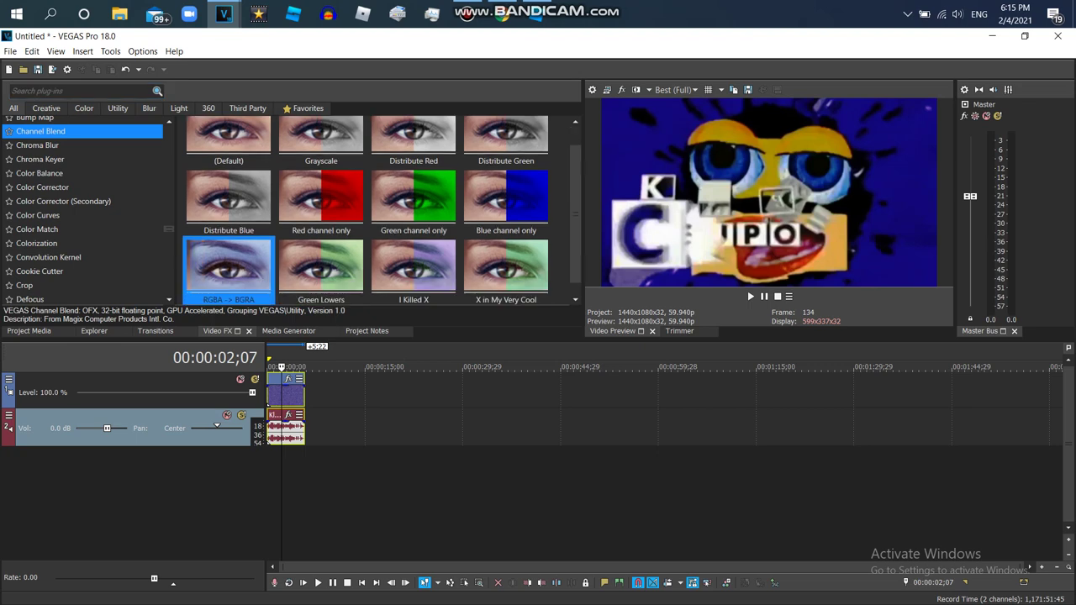
Apply Channel Blend with the RGBA -> BGRA preset and Color Corrector (Secondary) with the Invert Color preset to the logo clip
drag(192, 277, 284, 394)
click(64, 202)
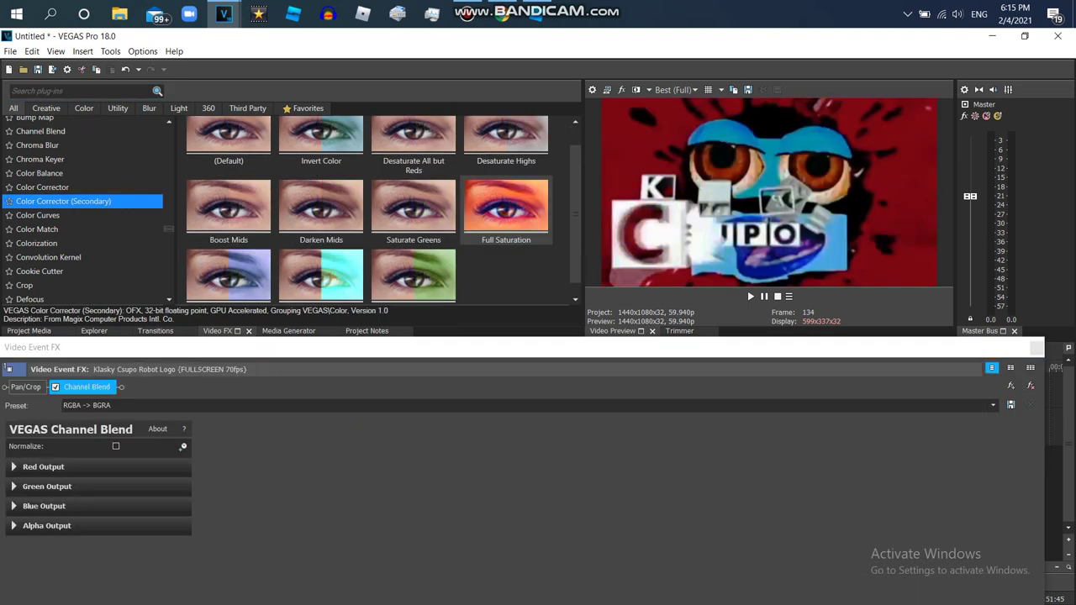
drag(321, 138, 252, 420)
drag(84, 347, 144, 394)
Add the Invert effect with its (Default) preset to the logo clip
drag(169, 229, 169, 237)
click(26, 225)
drag(229, 153, 239, 421)
Try the W Major and Psychedelic presets on the clip's Color Corrector (Secondary) effect
click(238, 435)
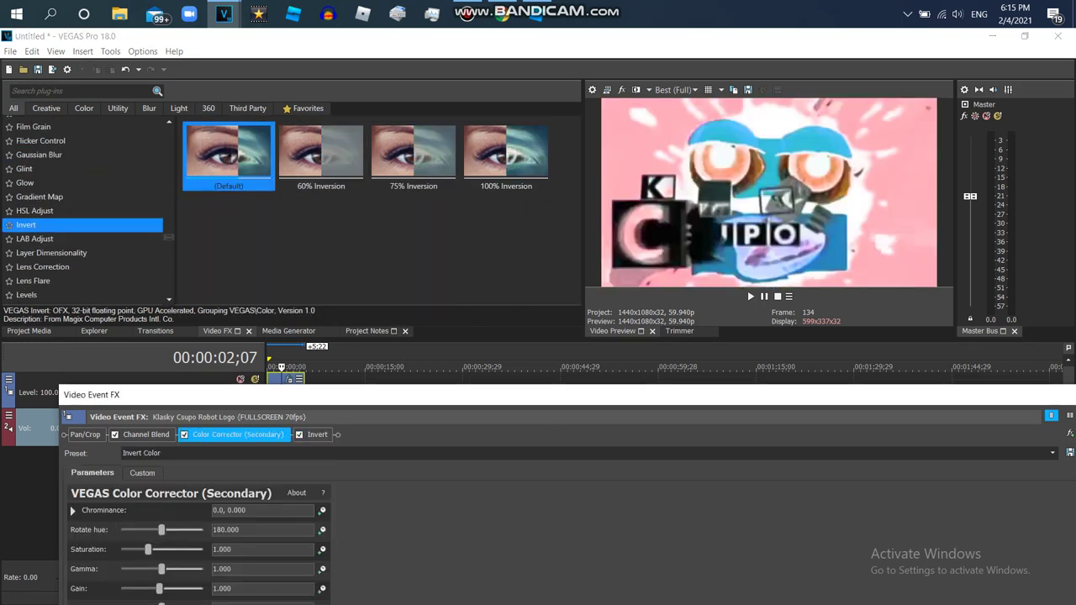
click(1053, 453)
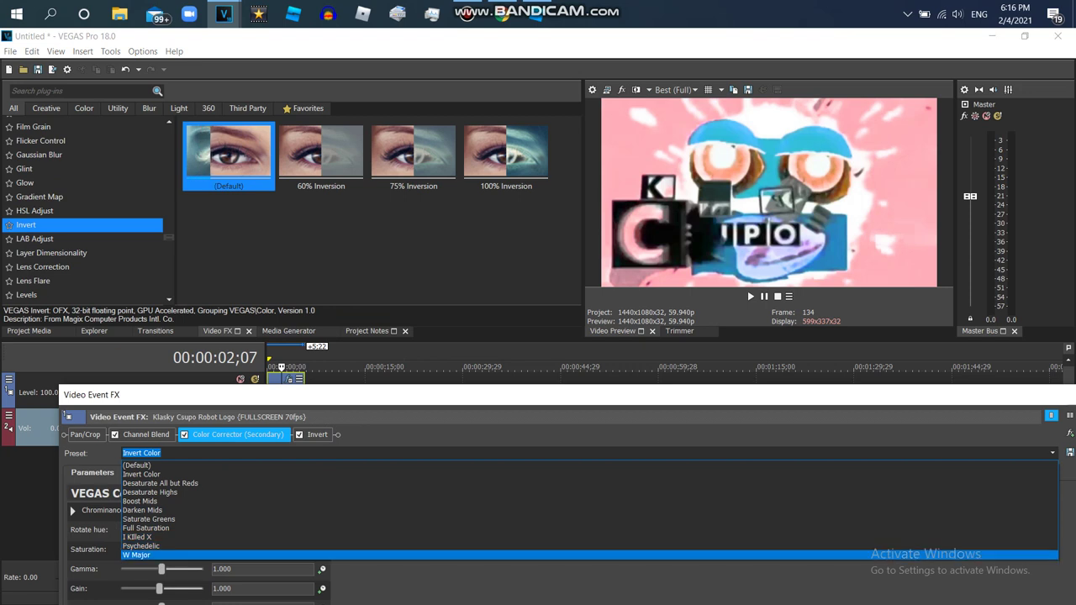
click(1015, 555)
key(alt+Down)
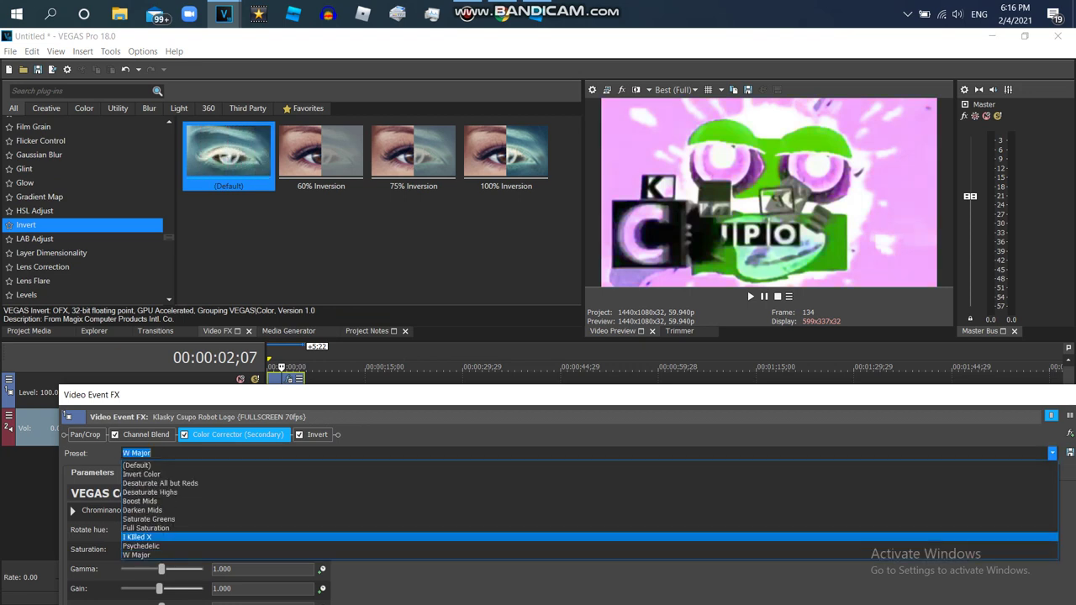
key(Down)
key(Return)
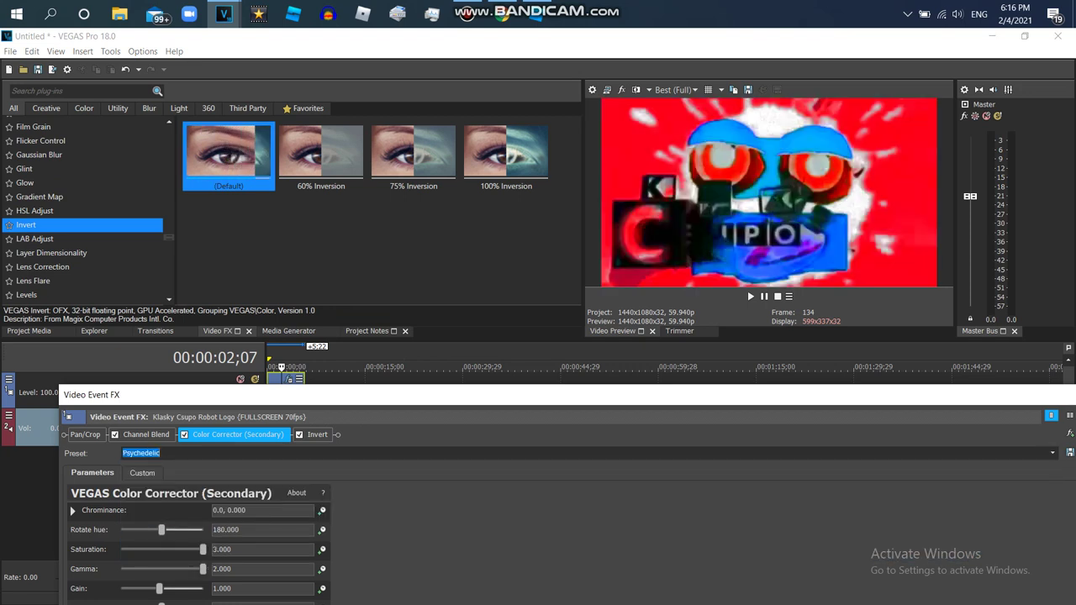
Try the I Killed X and Saturate Greens presets on the clip's Color Corrector (Secondary) effect
key(alt+Down)
key(Down)
key(Down)
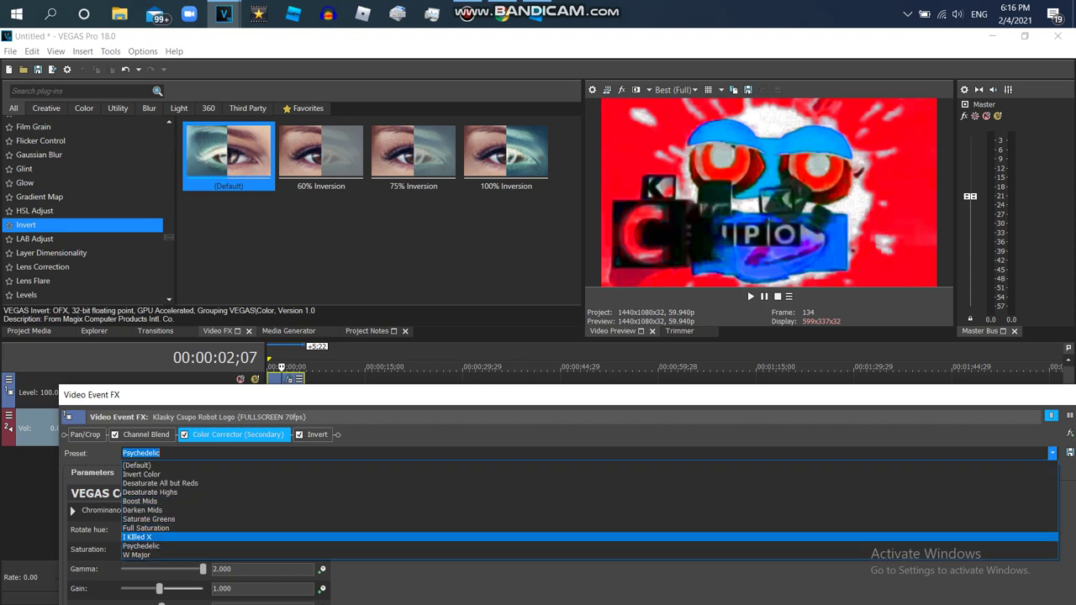
key(Return)
key(alt+Down)
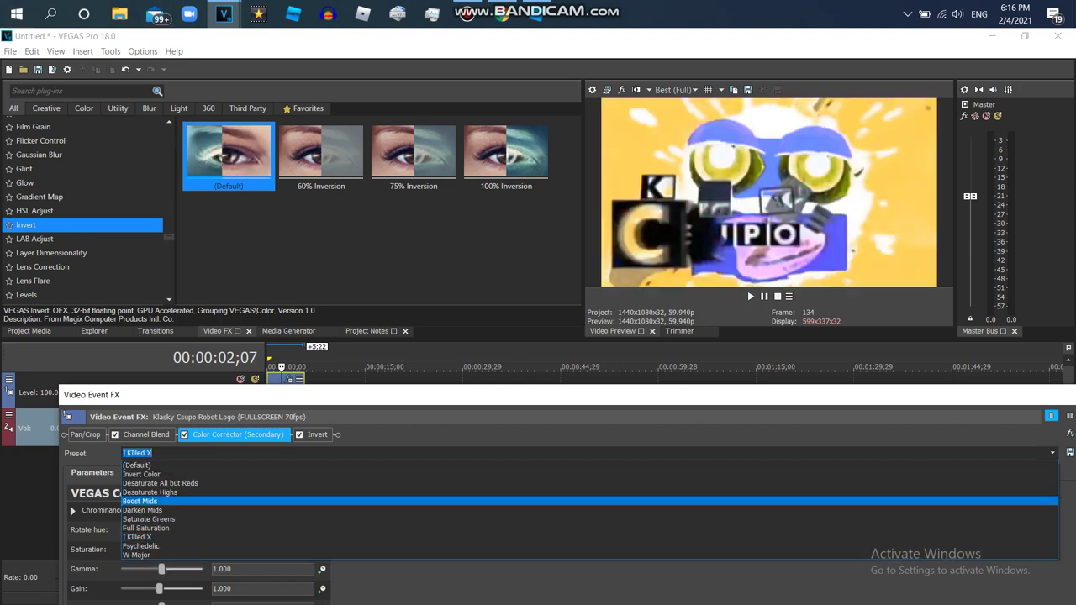
key(Down)
key(Down)
key(Down)
key(Escape)
key(Down)
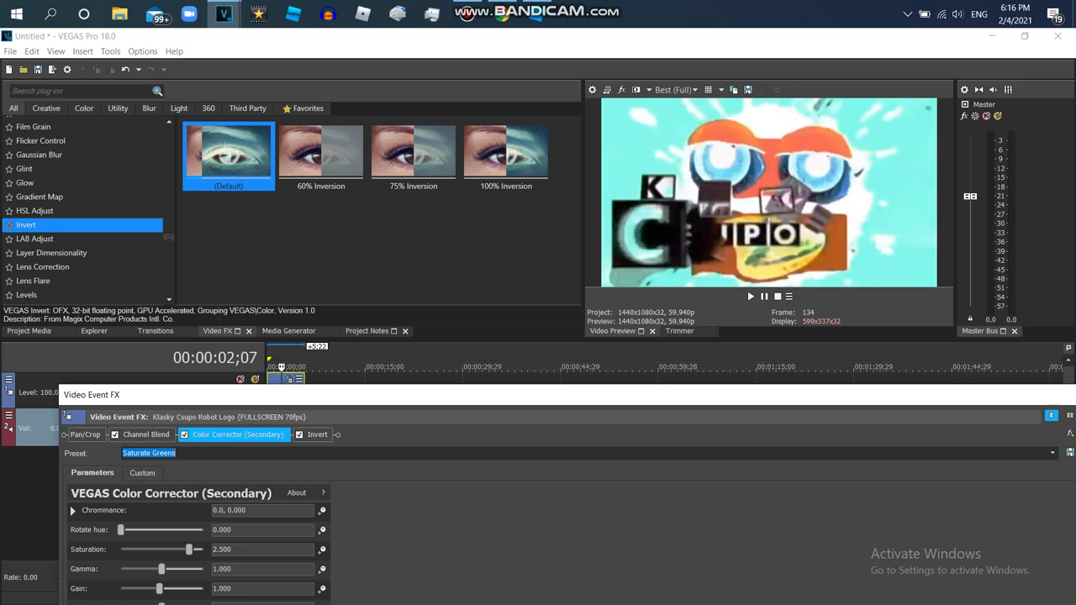
Set the Color Corrector (Secondary) preset to W Major and its Rotate hue to 323.265
key(alt+Down)
key(Down)
key(Return)
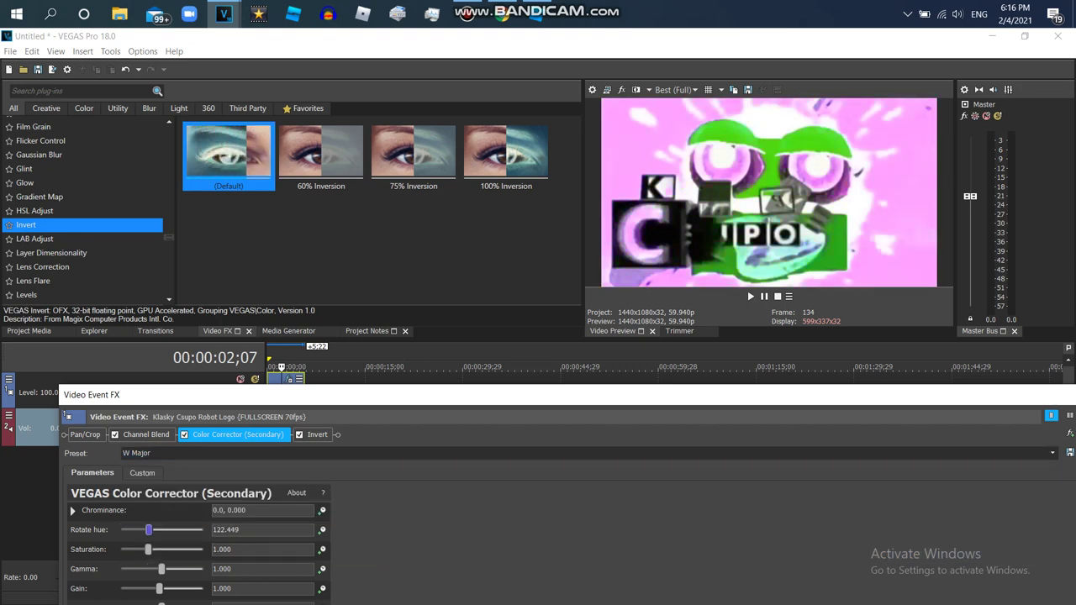
drag(163, 530, 176, 531)
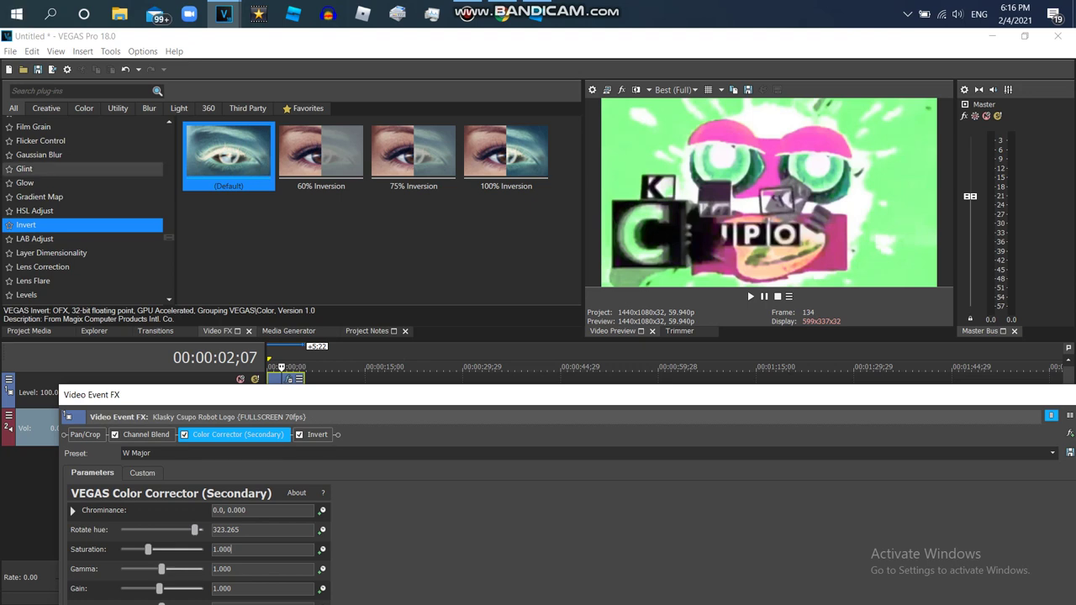
Add the Wave effect with the Sad preset to the logo clip and close the clip's effect settings
drag(169, 238, 169, 291)
click(50, 284)
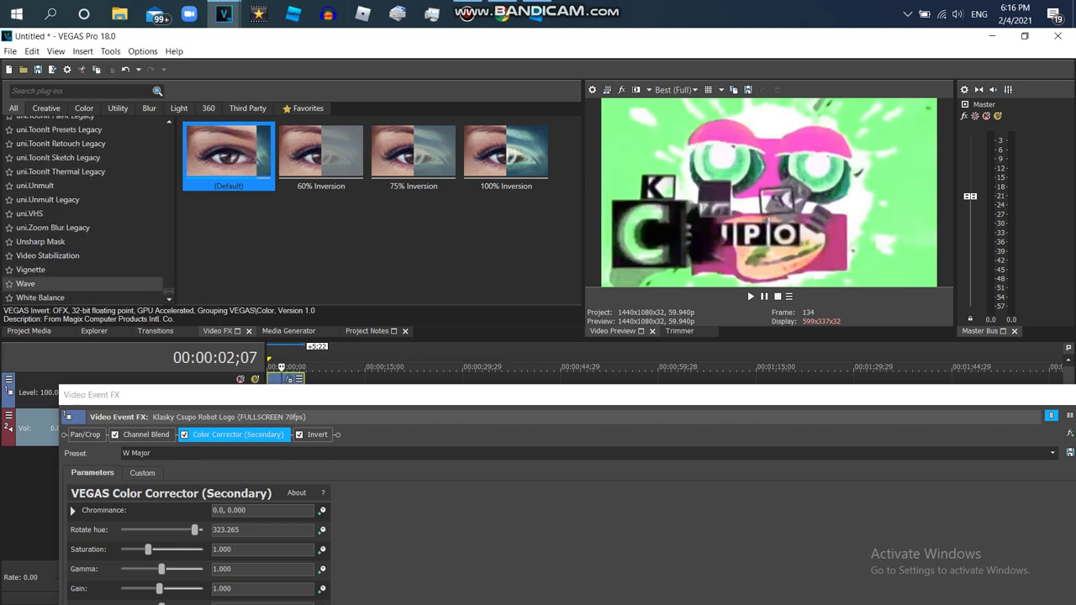
double_click(321, 222)
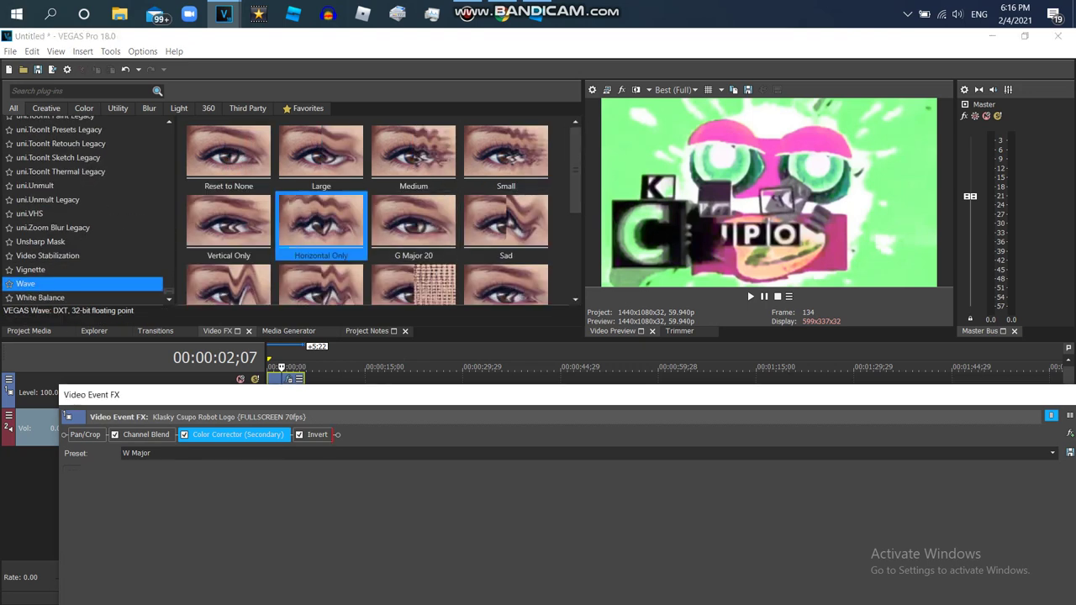
double_click(506, 223)
drag(538, 395, 459, 431)
click(1024, 434)
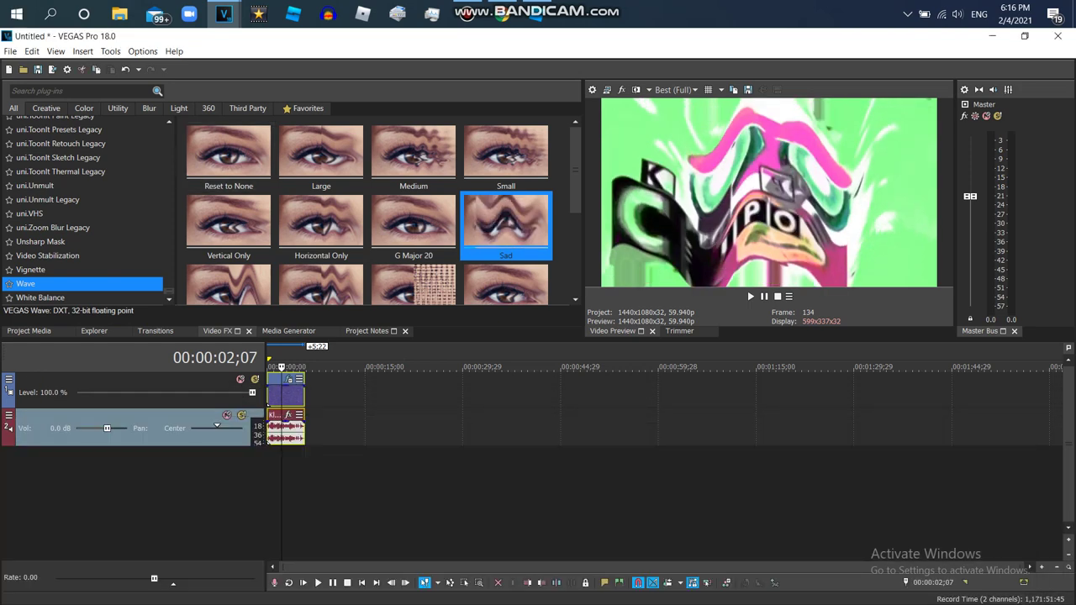
Delete the logo clip's audio track from the timeline
right_click(368, 416)
click(421, 314)
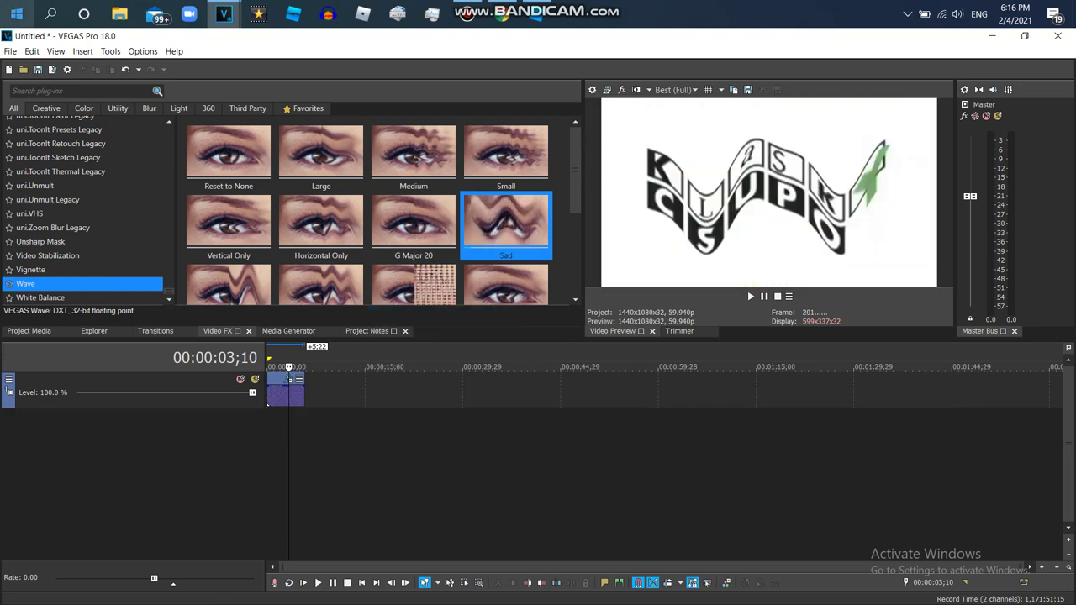
Search the custom video folder on the C: drive for a file beginning with "klasky csupo in iv"
key(ctrl+o)
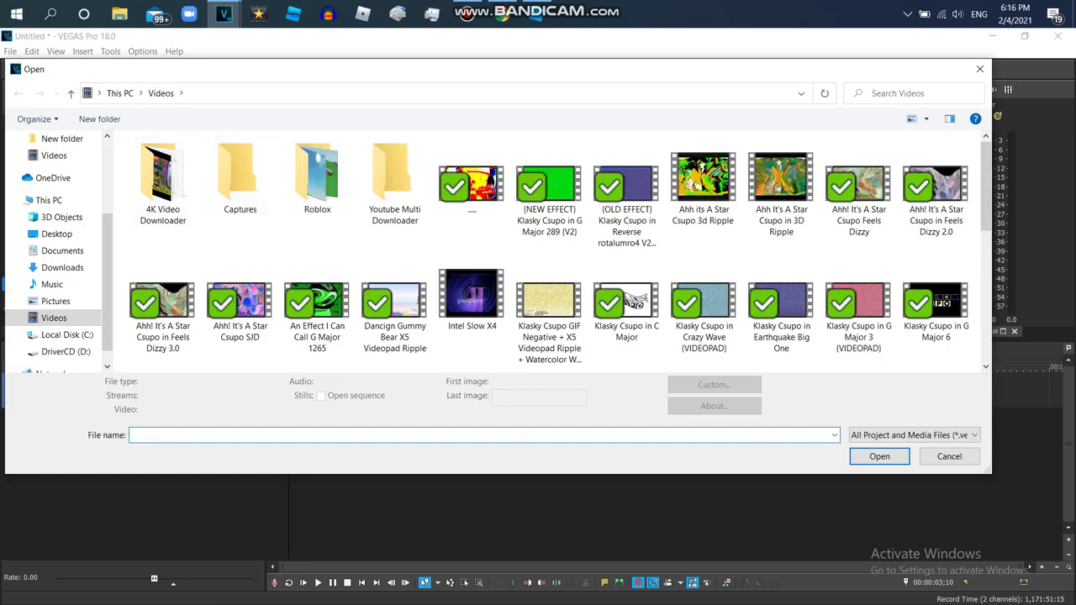
click(70, 174)
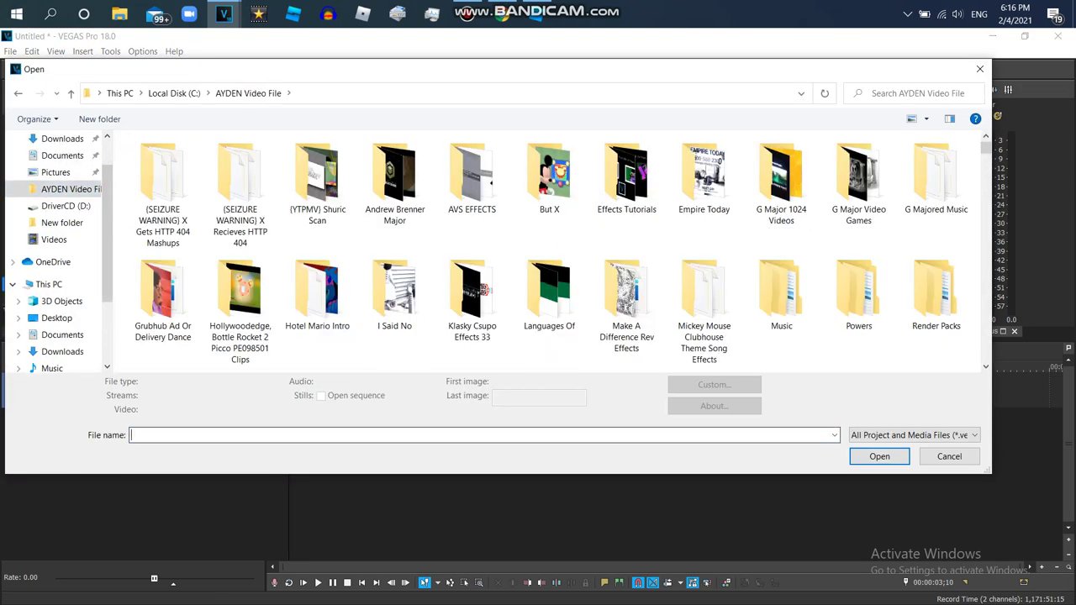
text(i)
key(BackSpace)
text(k)
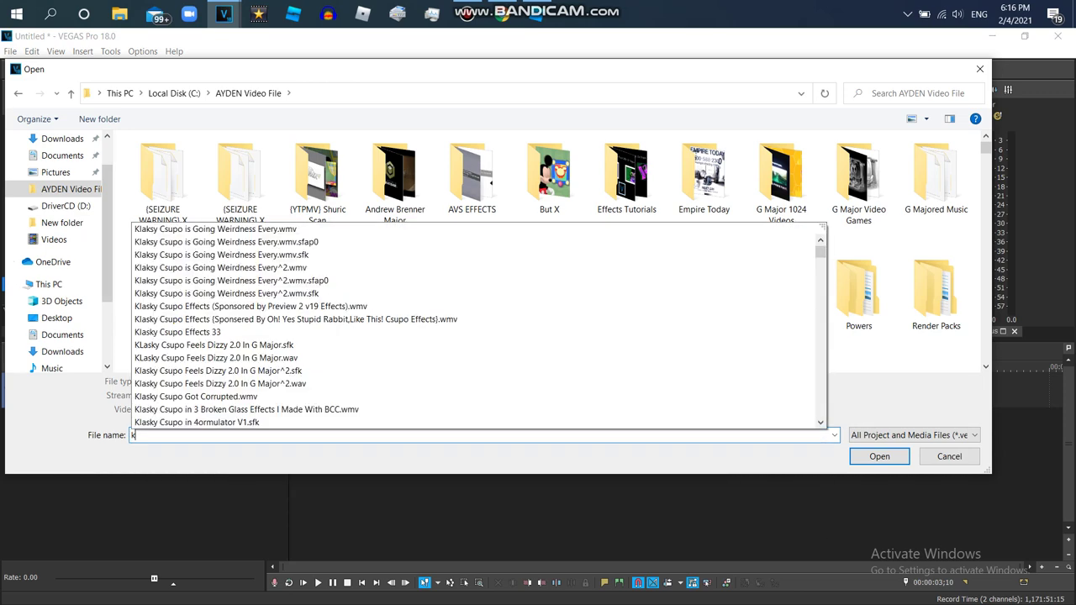
text(lasky csupo in iv)
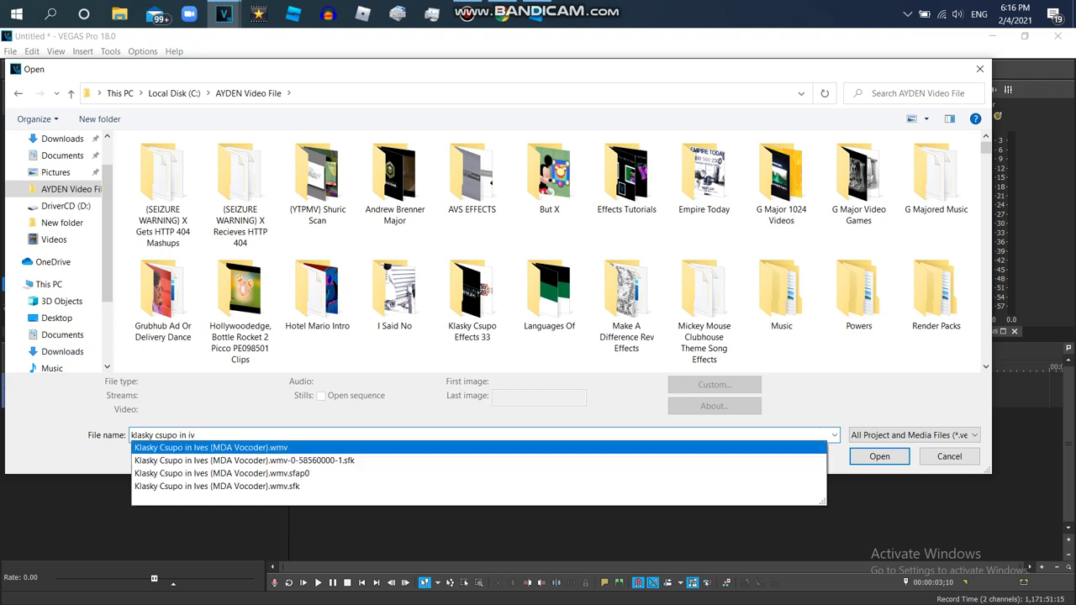
Open the video BFDIA 3 1000 Flutes Ives from the Downloads folder into the project
drag(106, 220, 107, 185)
scroll(858, 244, down, 10)
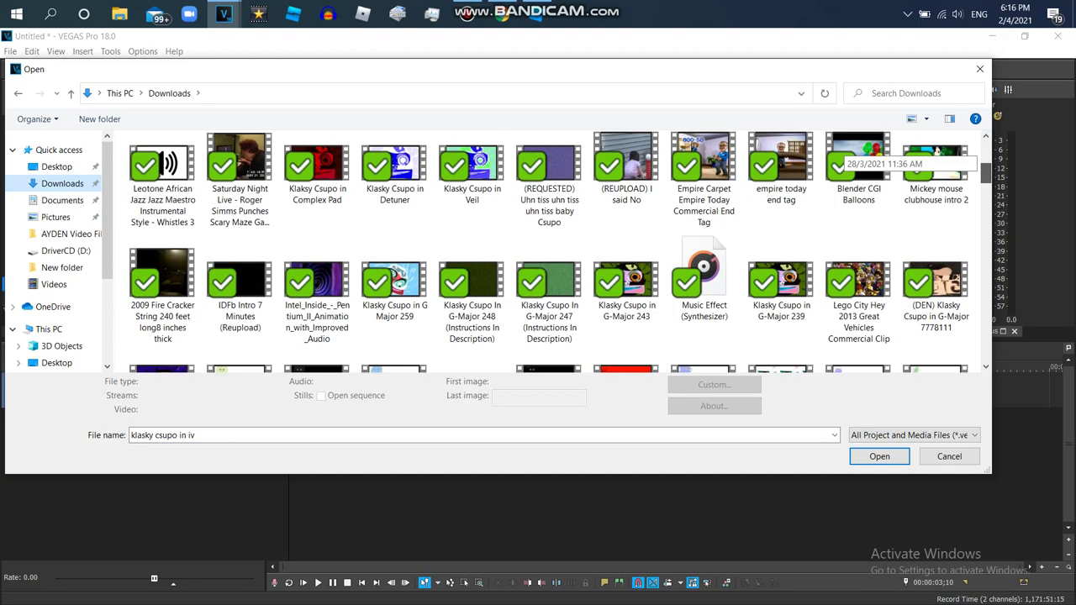
scroll(858, 243, down, 3)
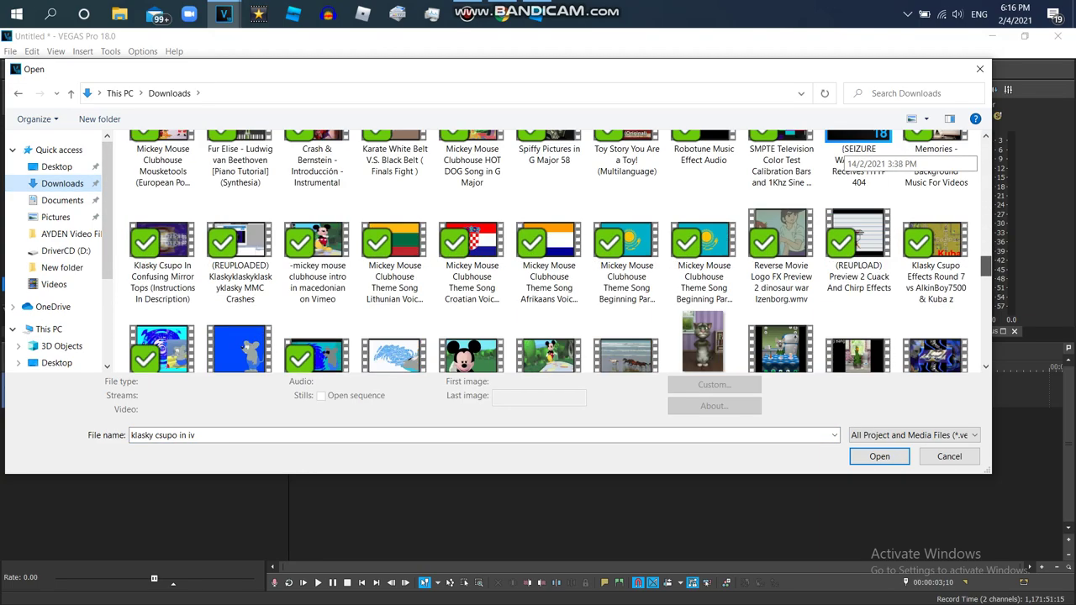
scroll(857, 244, up, 4)
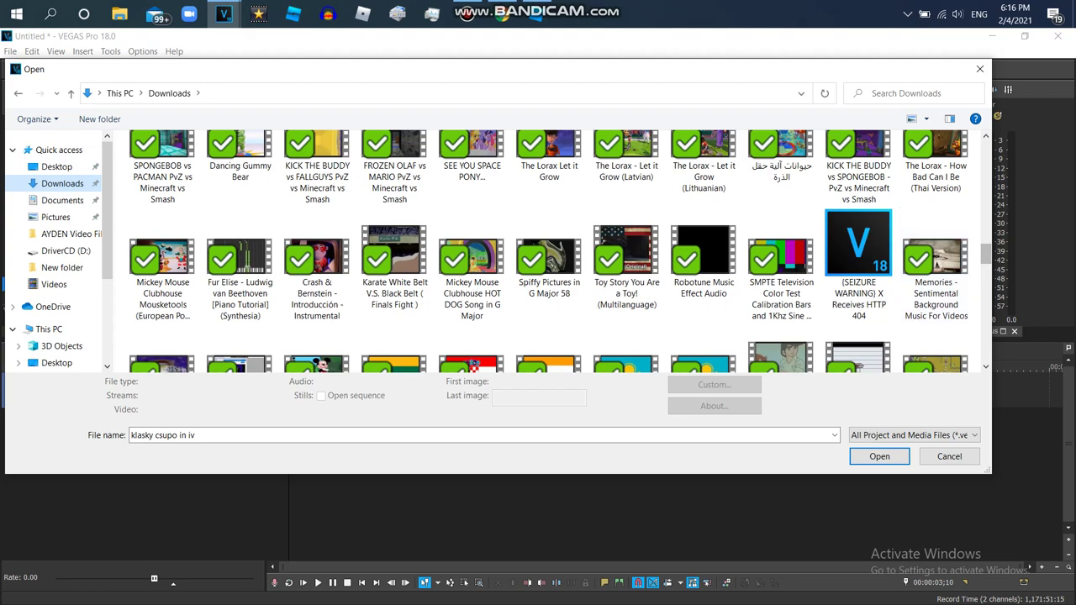
scroll(858, 252, down, 5)
scroll(857, 252, down, 4)
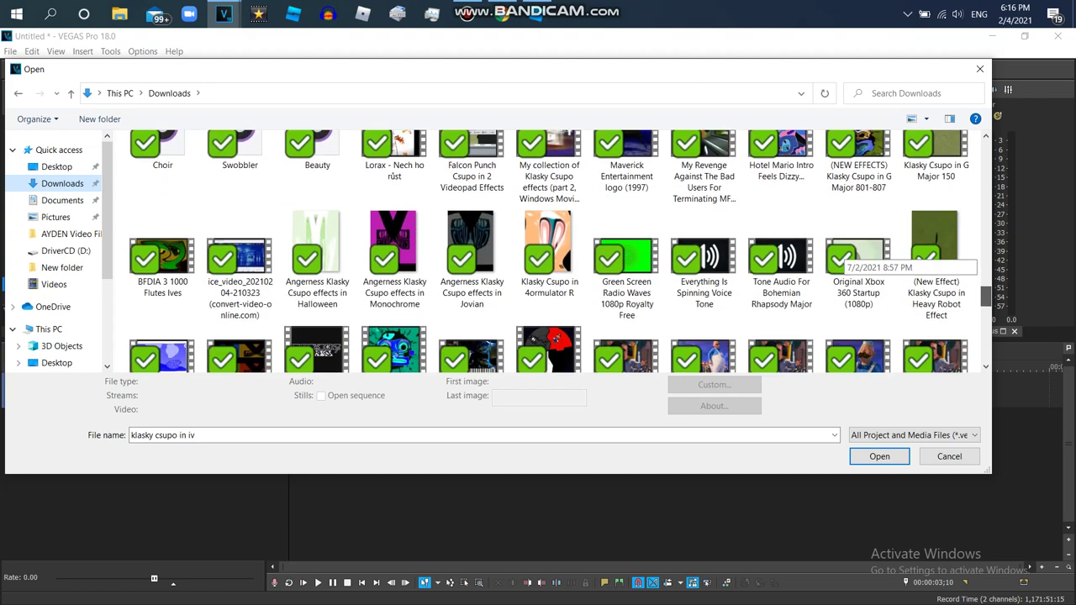
double_click(162, 181)
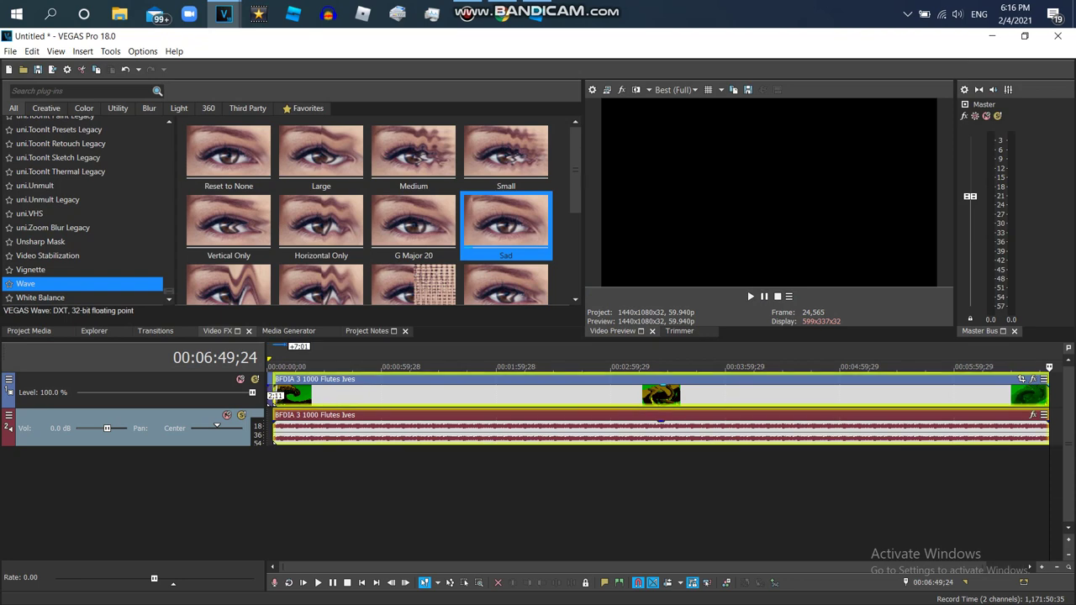
Move the BFDIA 3 1000 Flutes Ives clip onto new tracks below, starting at about 00:00:27;29, and delete its video track
drag(310, 395, 356, 469)
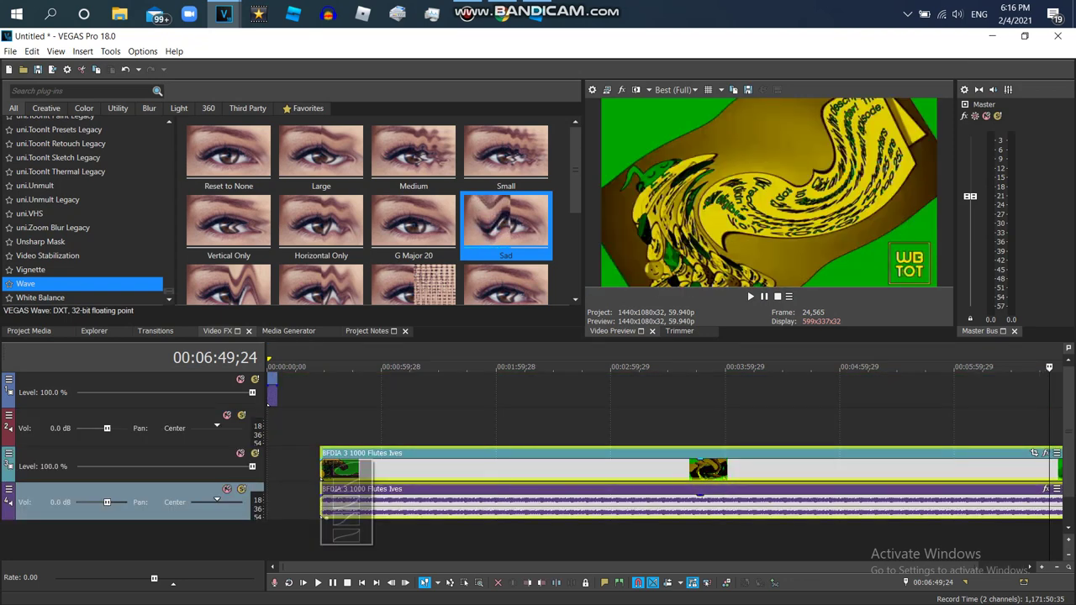
right_click(307, 462)
click(342, 350)
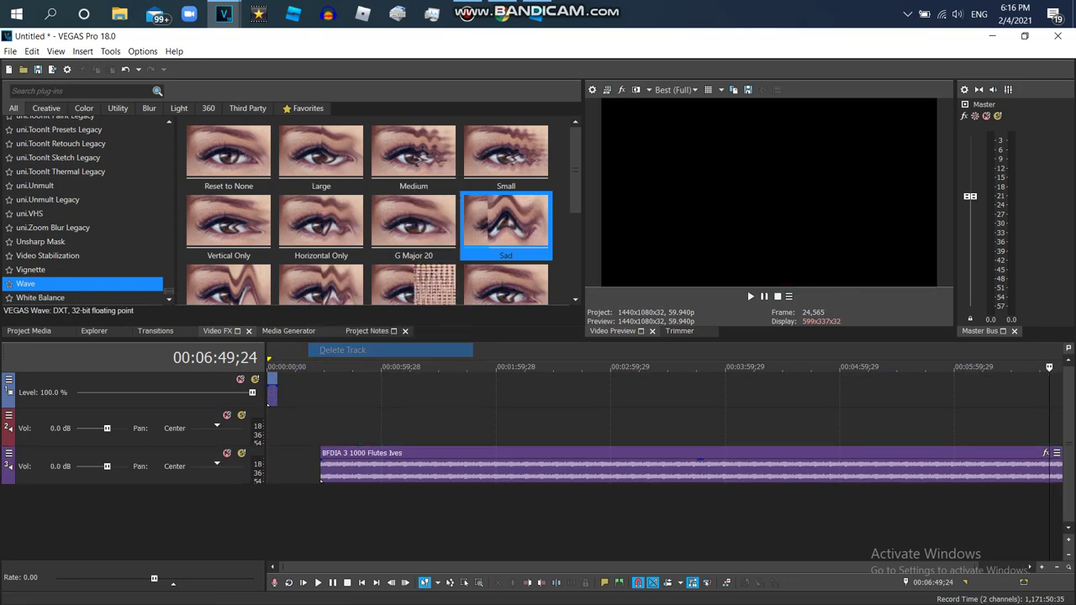
Place the Klasky Csupo Robot Logo media above the flutes audio's start, and pan the logo audio track 100 % L and the flutes track 100 % R
right_click(354, 414)
click(29, 332)
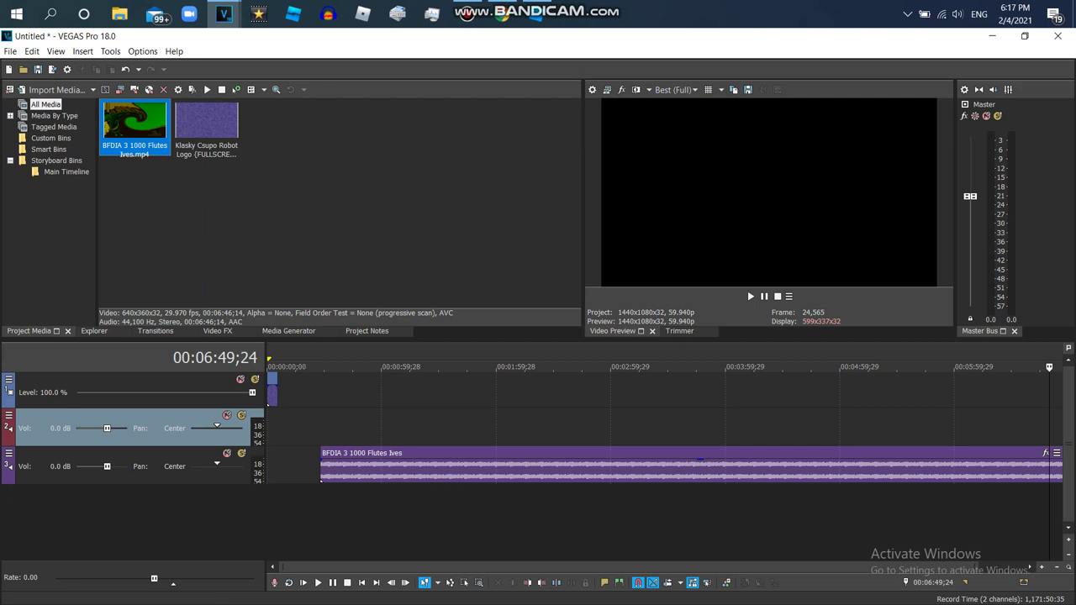
drag(206, 126, 326, 426)
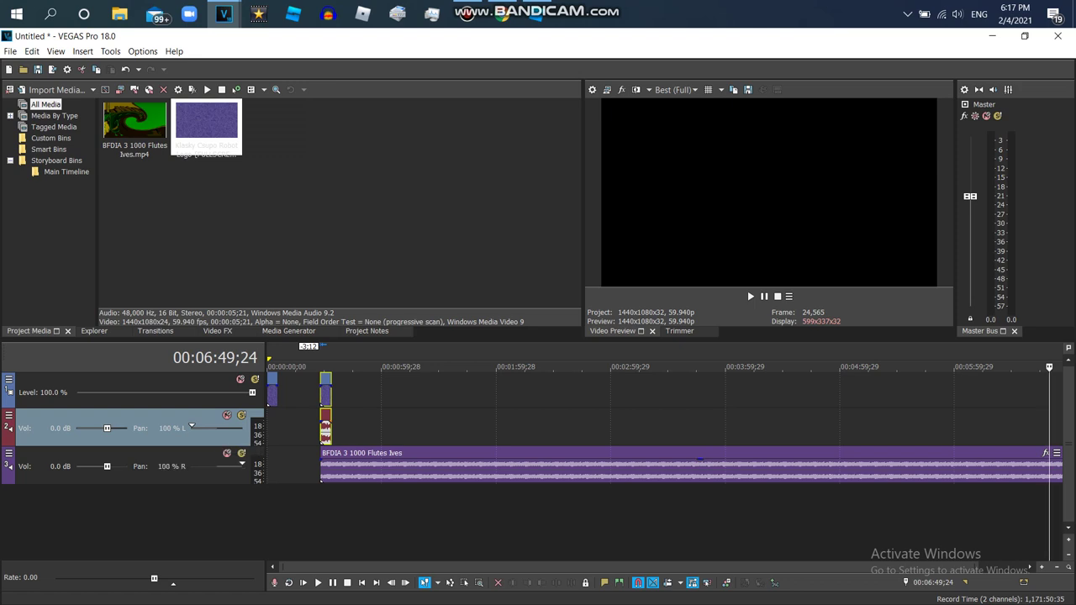
Play the newly placed logo clip together with the flutes audio from 00:00:27;29
click(322, 425)
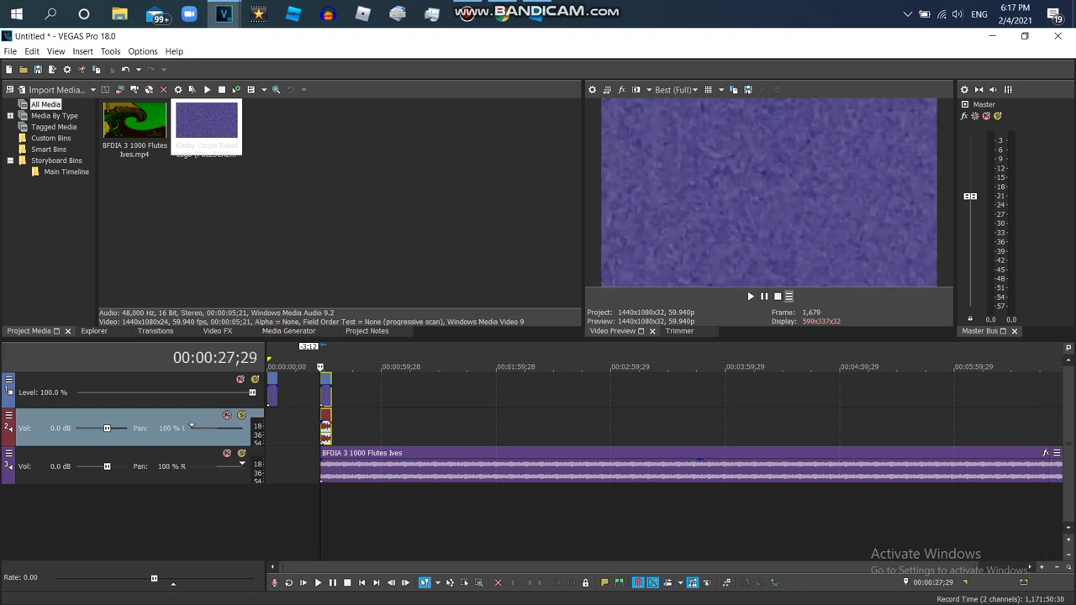
key(space)
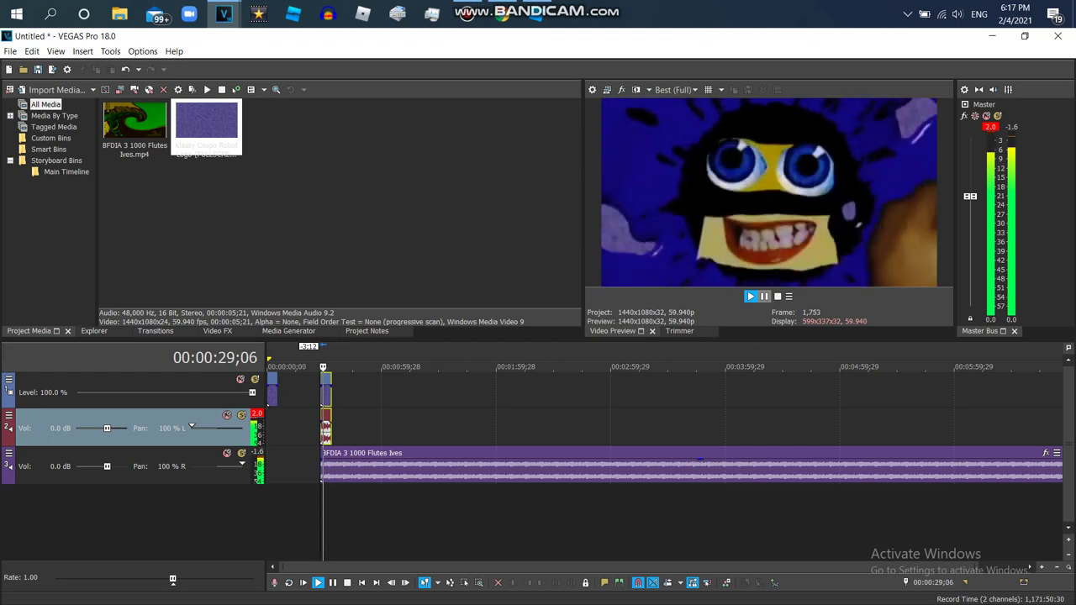
key(space)
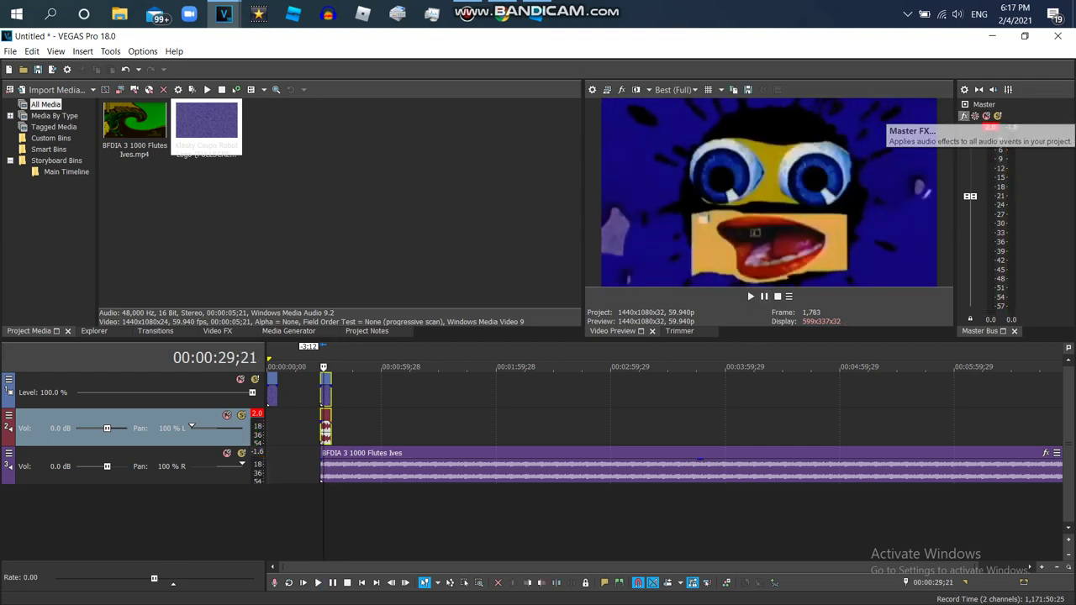
Add the mda Talkbox plug-in to the Master bus effects and close its settings
click(965, 116)
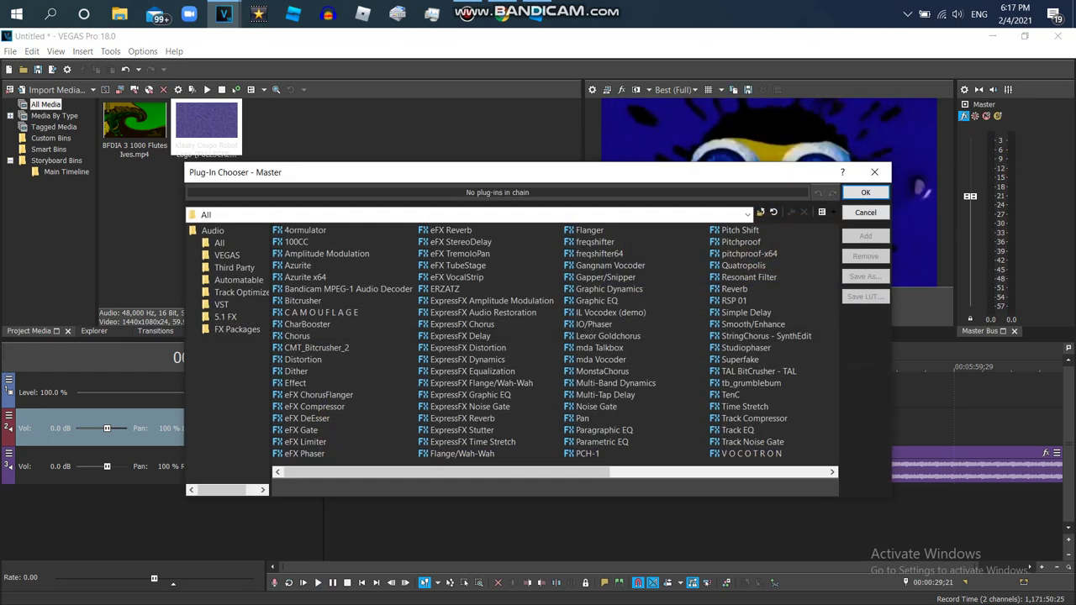
double_click(600, 348)
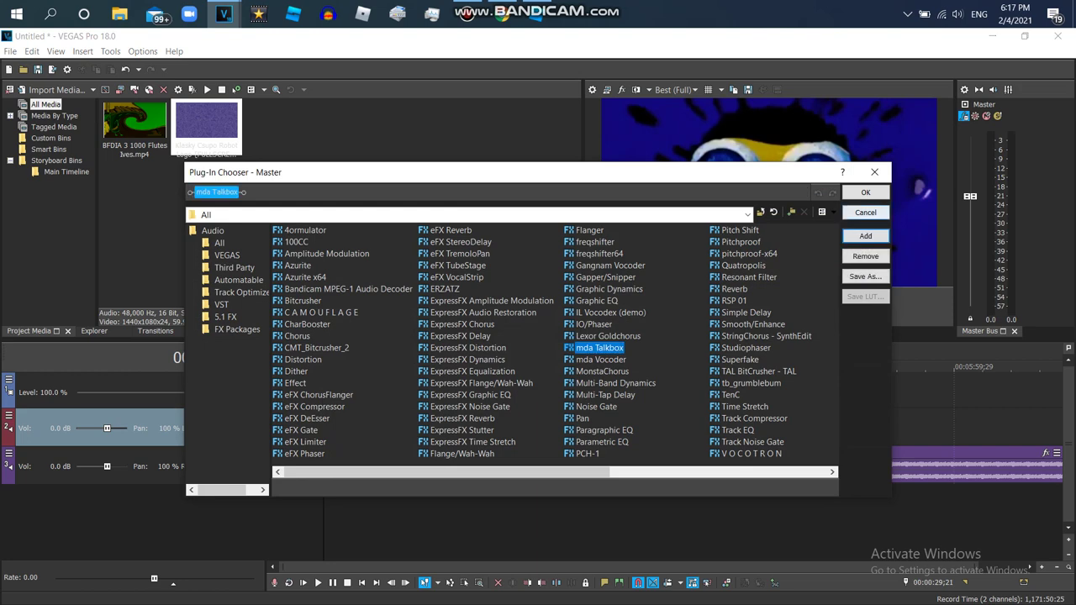
key(Return)
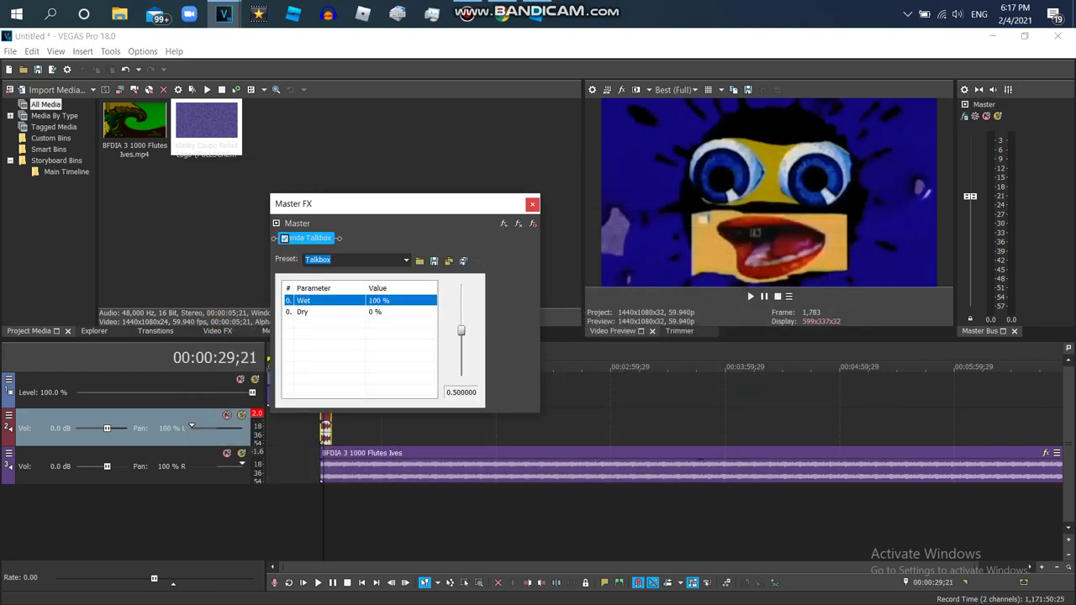
click(533, 205)
Select the second logo clip's time range and play it with the Talkbox effect
double_click(327, 392)
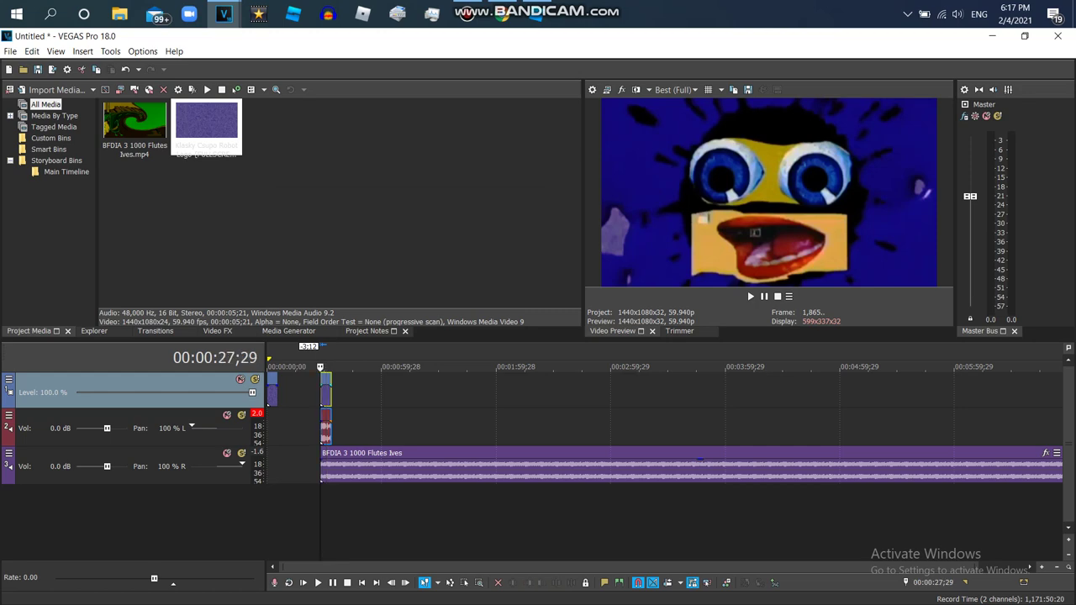
key(space)
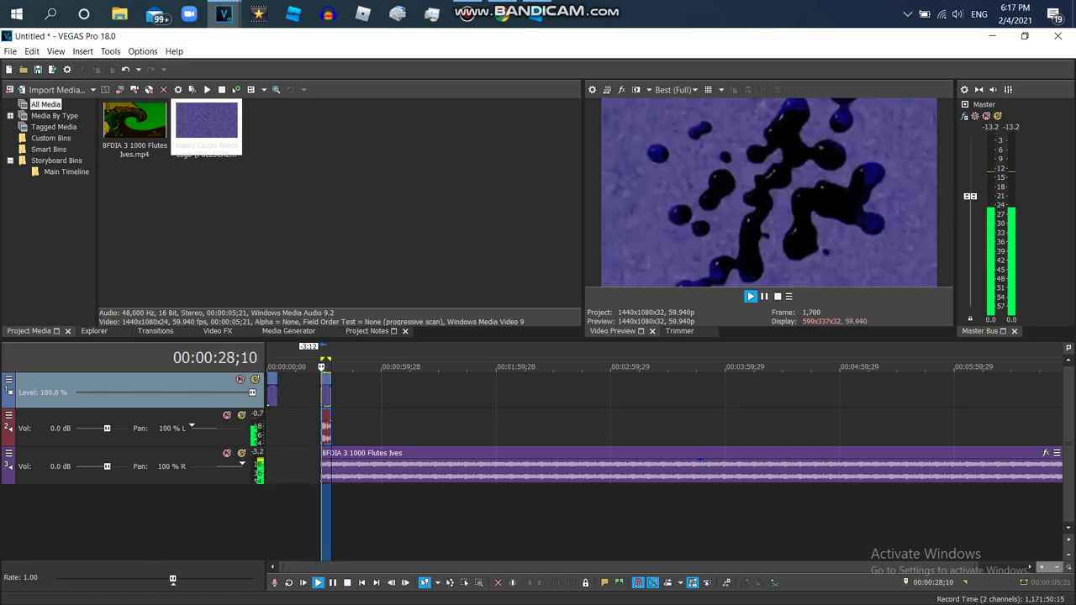
Stop playback and select the time range of the second logo clip
scroll(326, 393, up, 8)
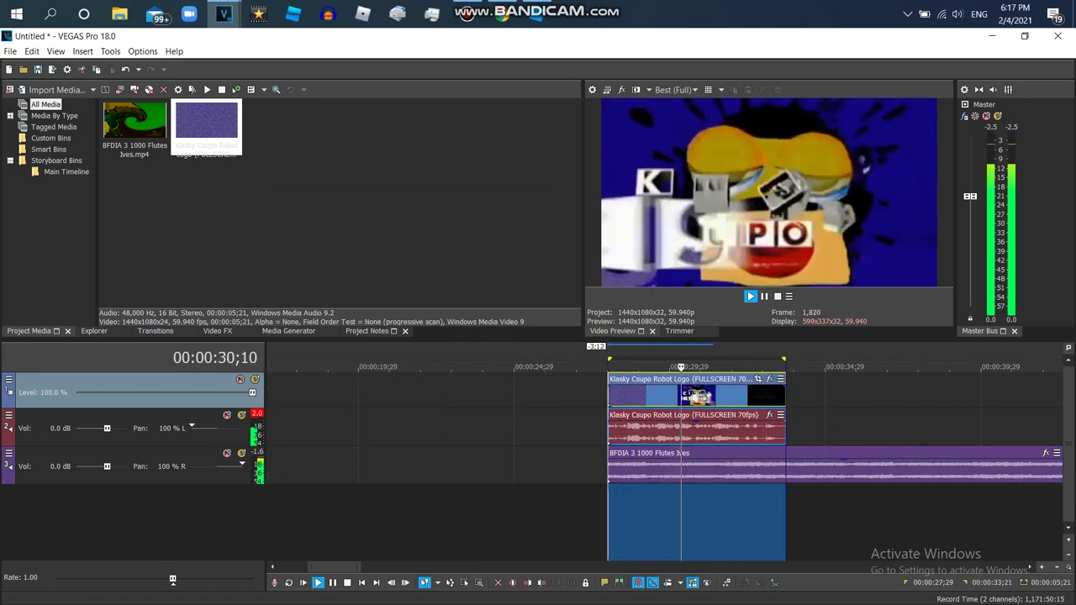
key(Return)
double_click(640, 432)
Render the selected range as Wave (Microsoft), 96,000 Hz, 32 Bit (IEEE Float), Stereo, named "Klasky Csupo in Ives", into the video file folder on drive C
click(10, 51)
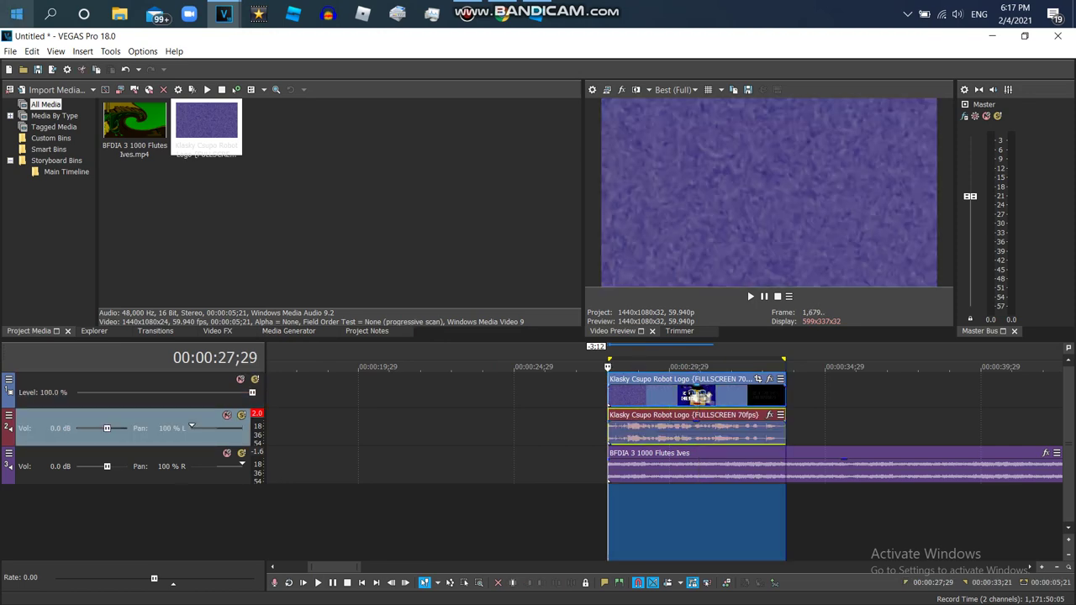
click(32, 164)
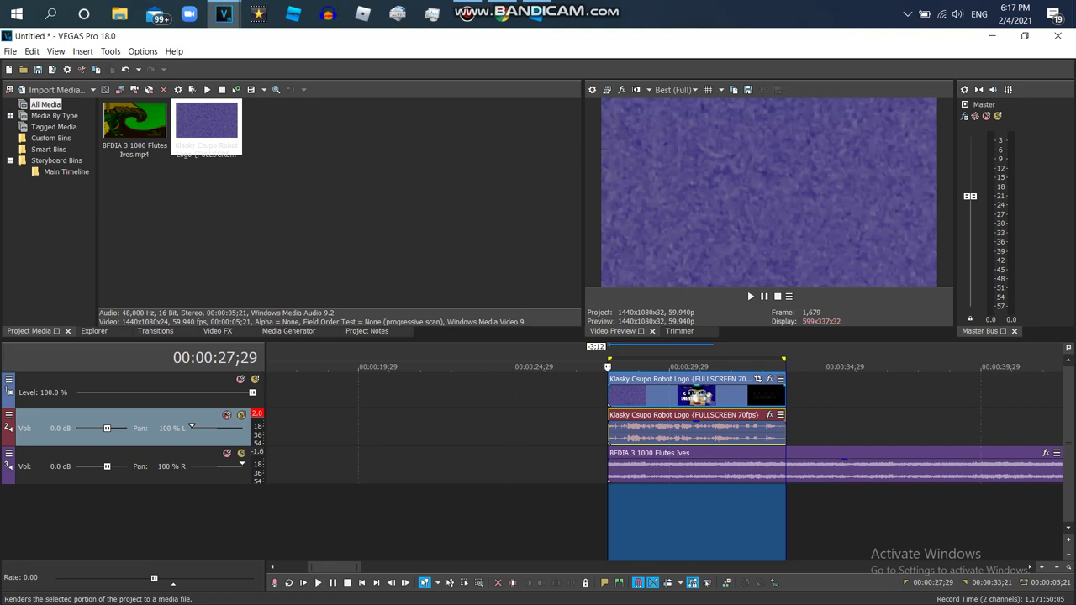
click(468, 14)
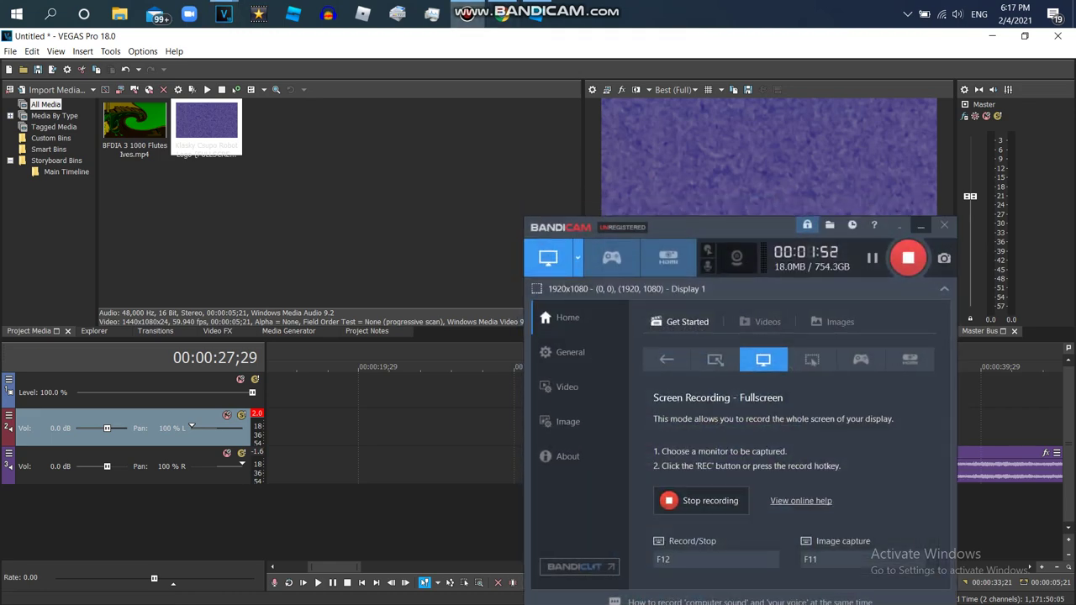
click(922, 226)
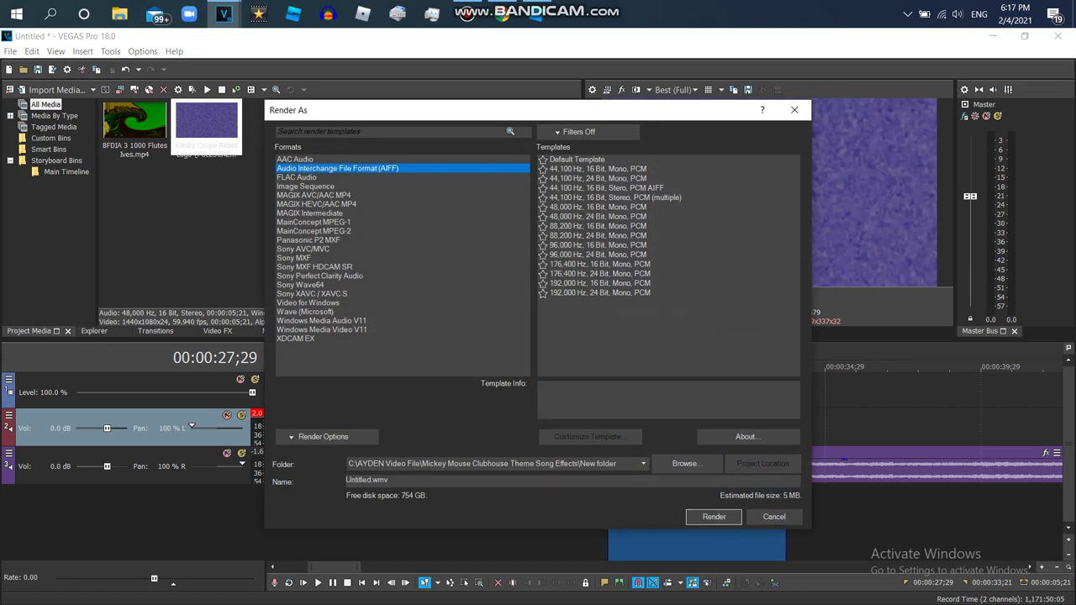
click(305, 312)
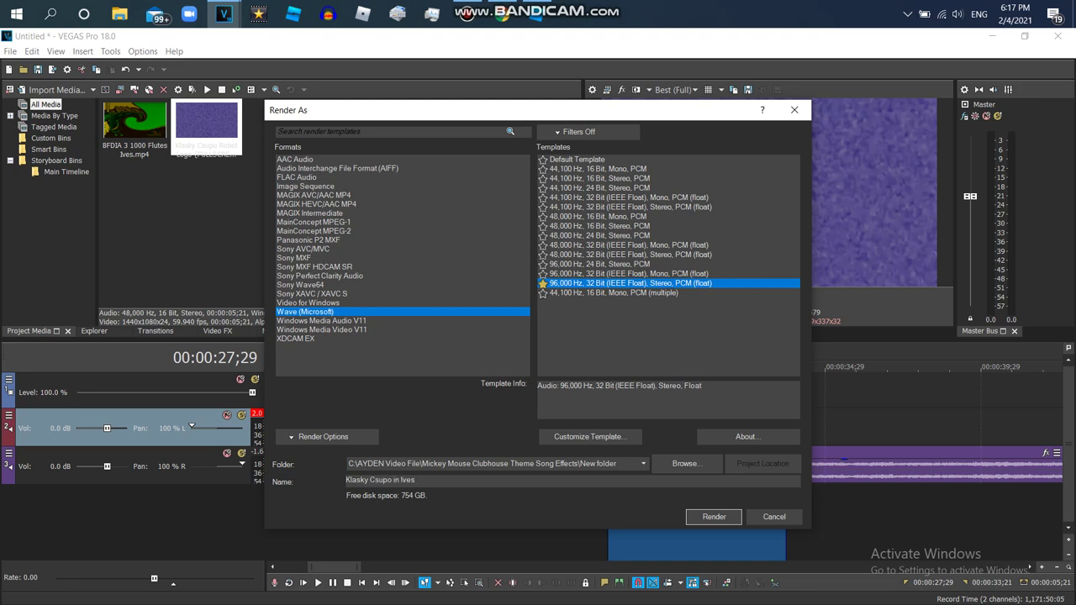
click(643, 464)
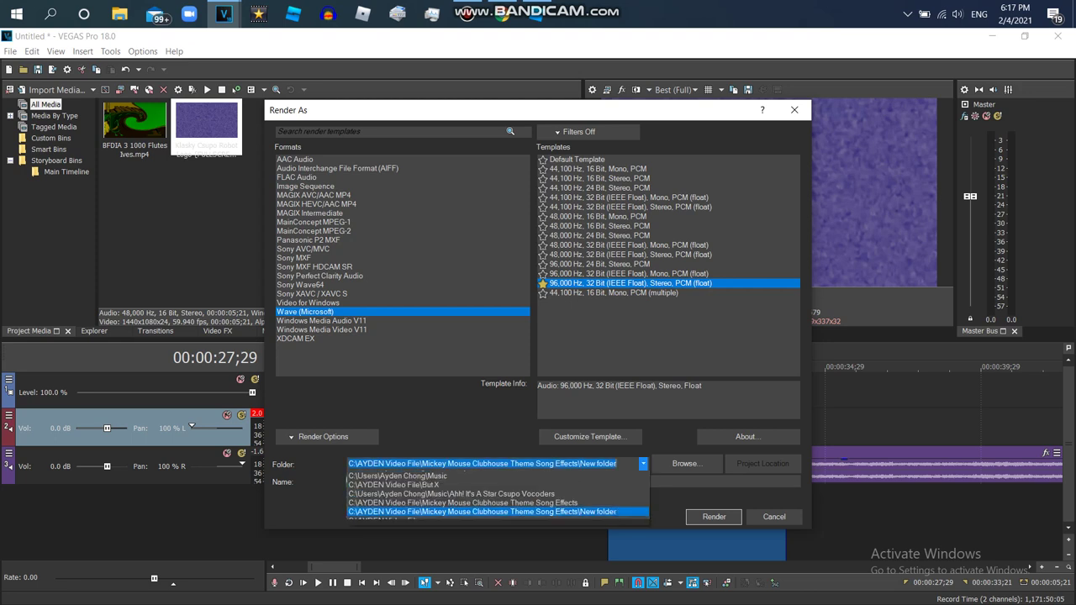
click(497, 538)
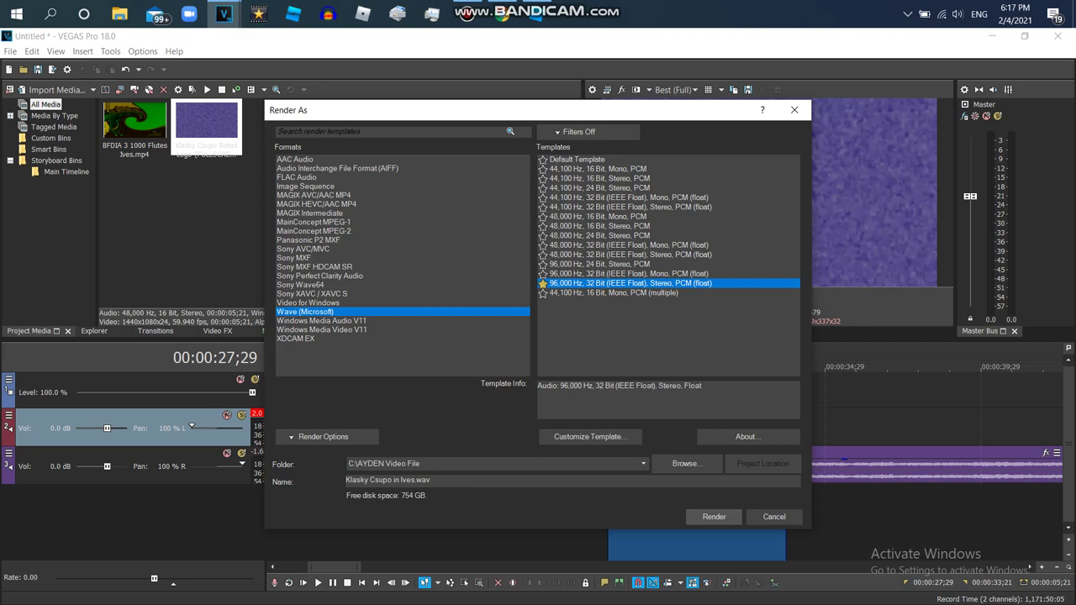
Switch to Chrome and play the "KFC Logo in Kormulator Collection" video from about 1:07 as a reference
click(502, 14)
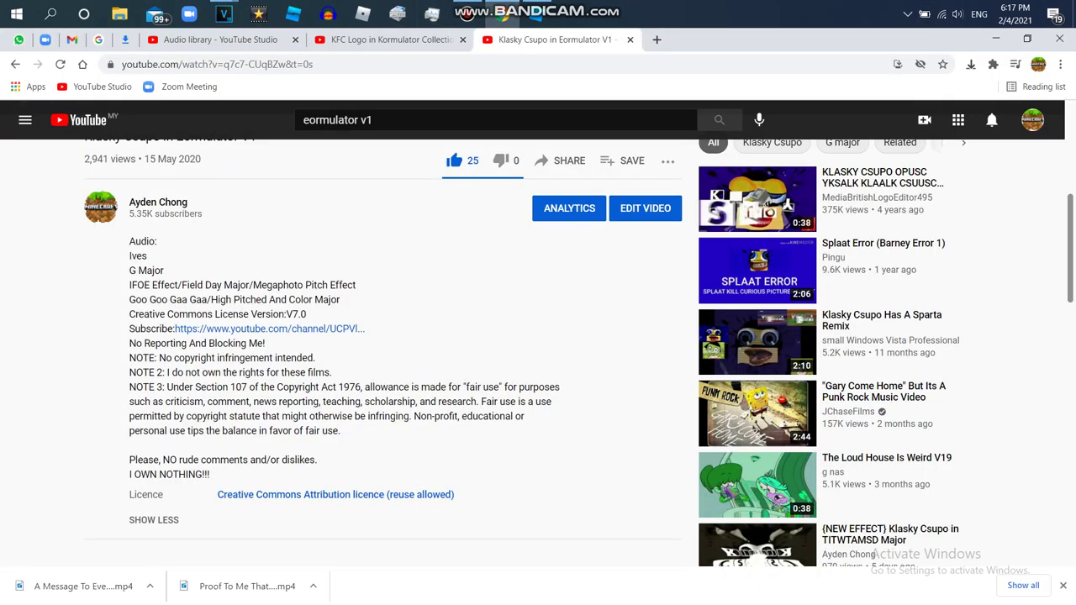
scroll(757, 200, up, 4)
click(387, 40)
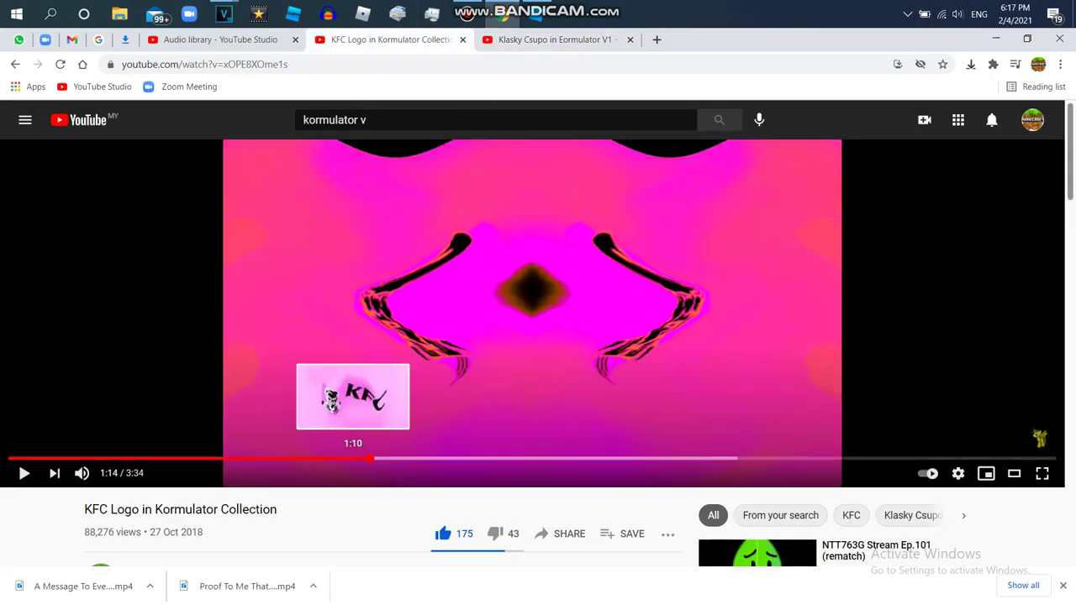
click(353, 458)
click(348, 459)
click(334, 458)
click(339, 459)
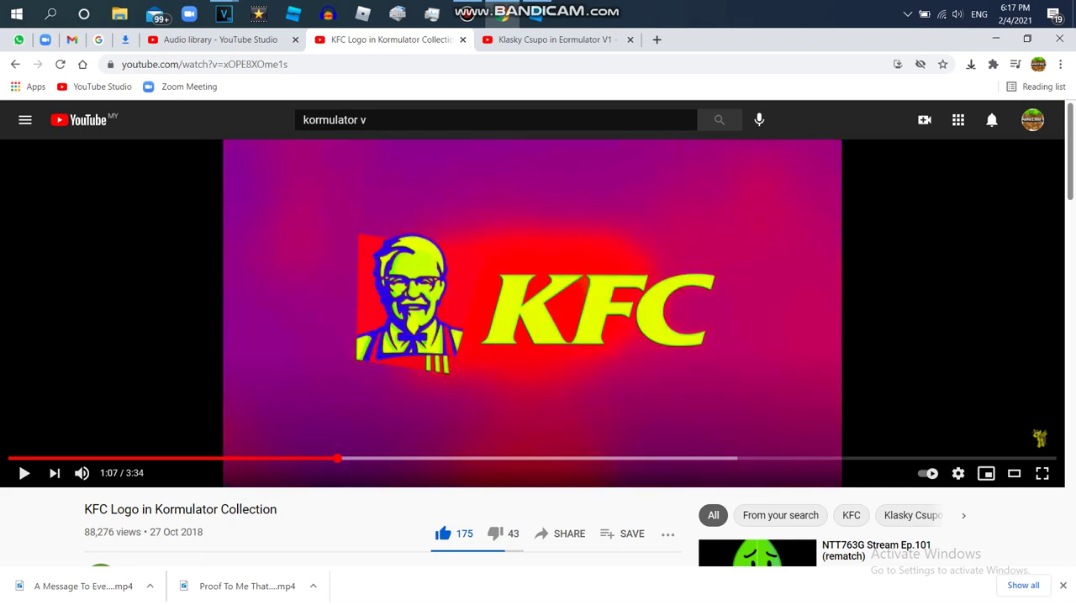
click(341, 458)
click(338, 459)
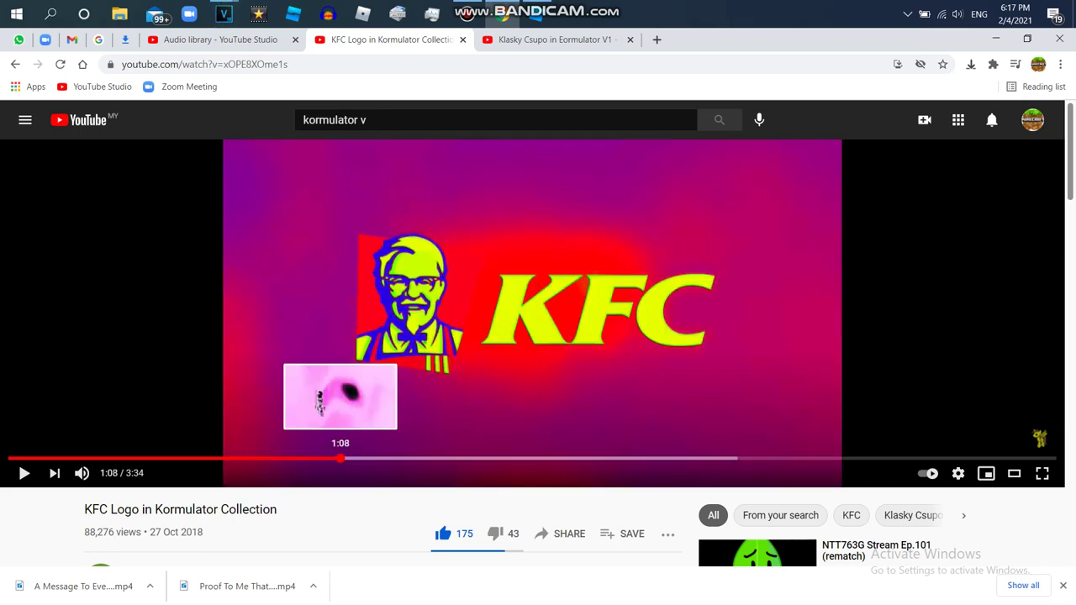
click(340, 458)
click(338, 459)
click(24, 473)
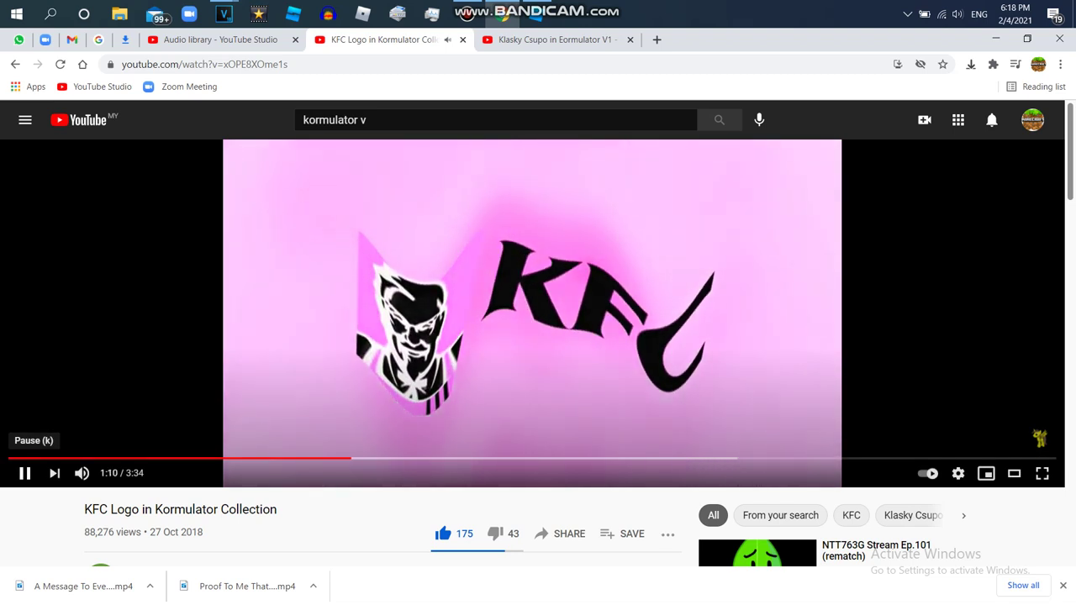
click(24, 473)
Switch back to VEGAS Pro, and delete the second logo clip and the flutes audio track
click(224, 14)
click(299, 84)
right_click(661, 396)
click(673, 255)
right_click(583, 475)
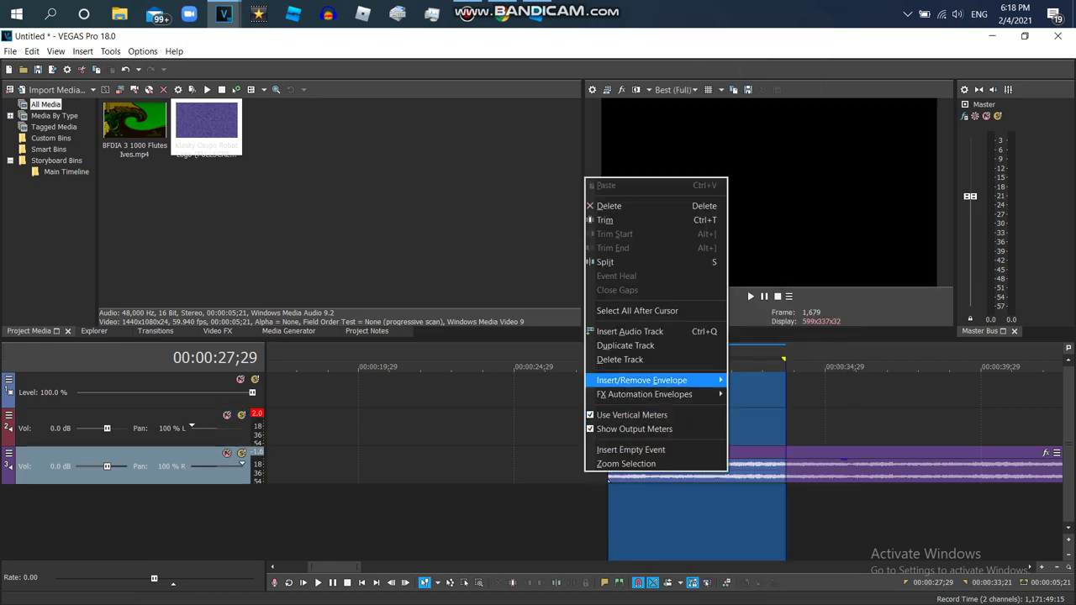
click(643, 359)
Import "Klasky Csupo in Ives.wav" and align it with the first logo clip at the start of the timeline
drag(335, 568, 305, 567)
click(23, 69)
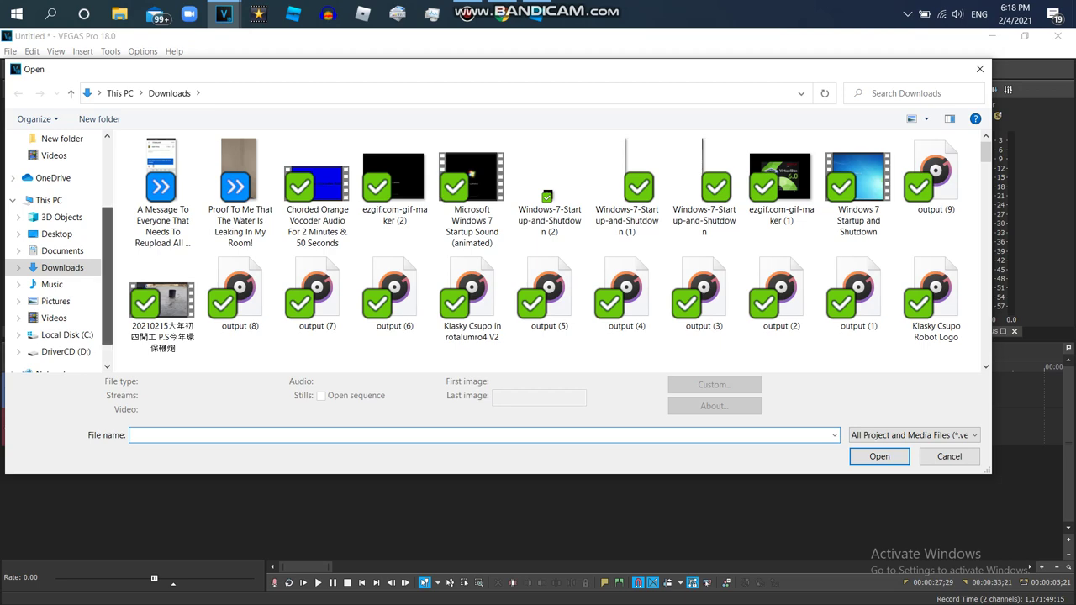
scroll(54, 252, up, 3)
click(69, 188)
text(k)
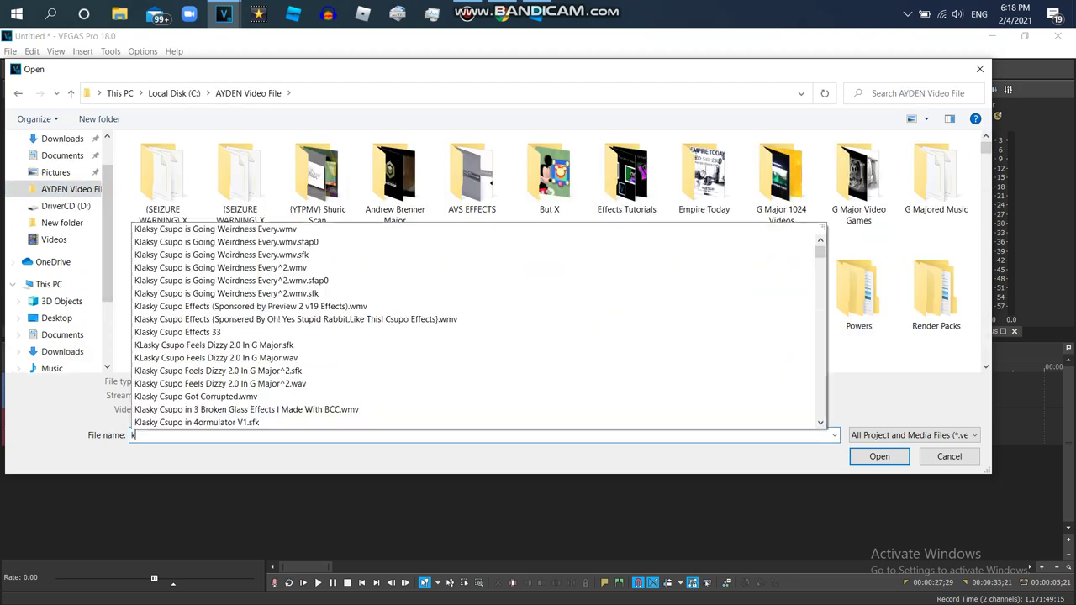
text(lasky csupo in ive)
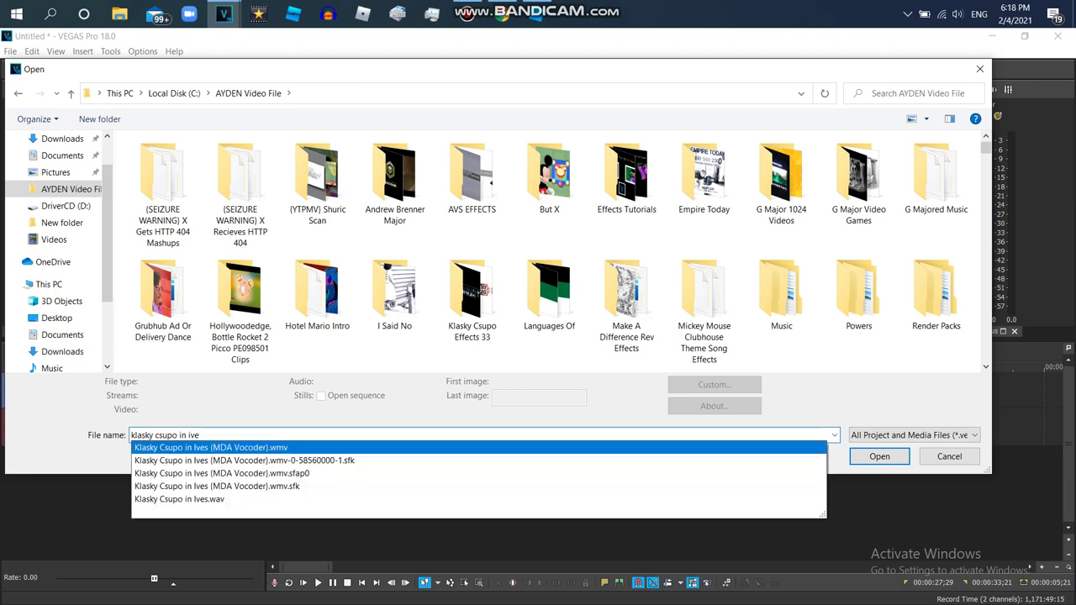
click(179, 500)
click(889, 457)
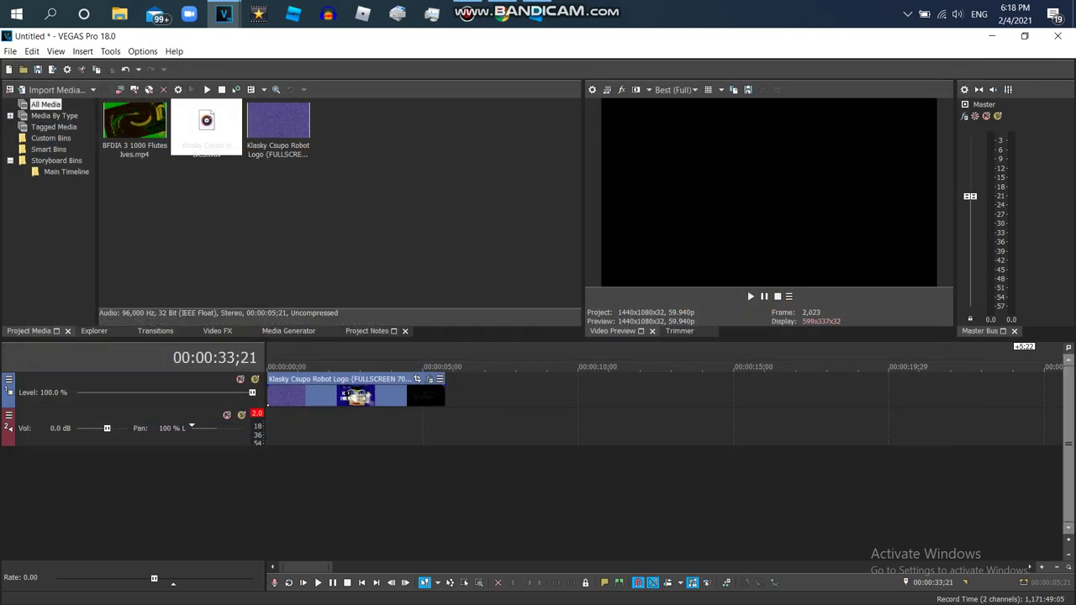
drag(589, 431, 312, 431)
double_click(340, 429)
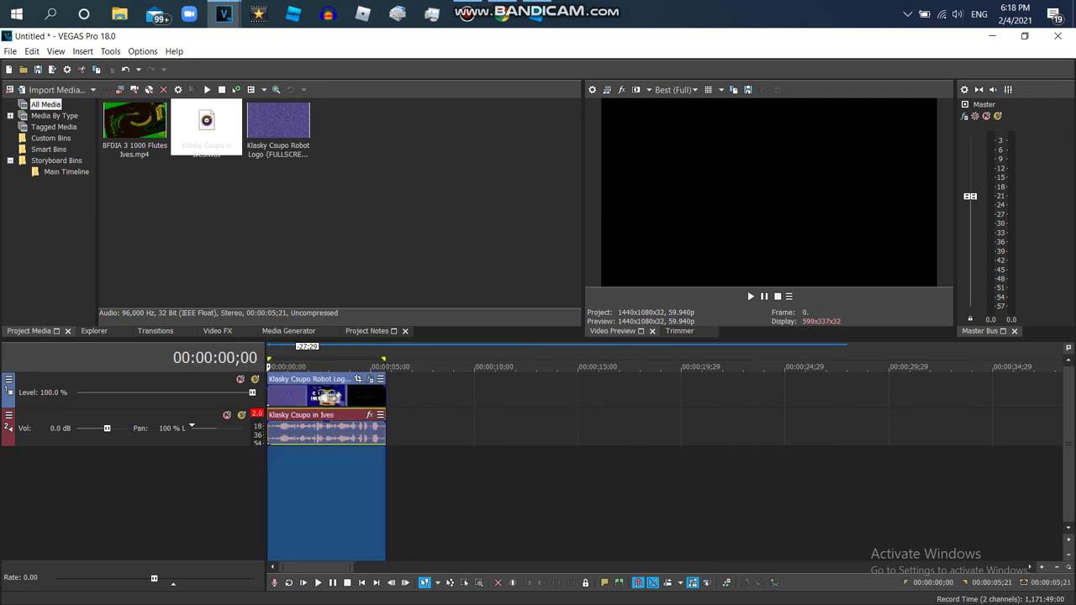
Set the new audio clip to élastique Pro stretching with a pitch change of 2, and preview it
click(340, 429)
right_click(347, 429)
click(381, 596)
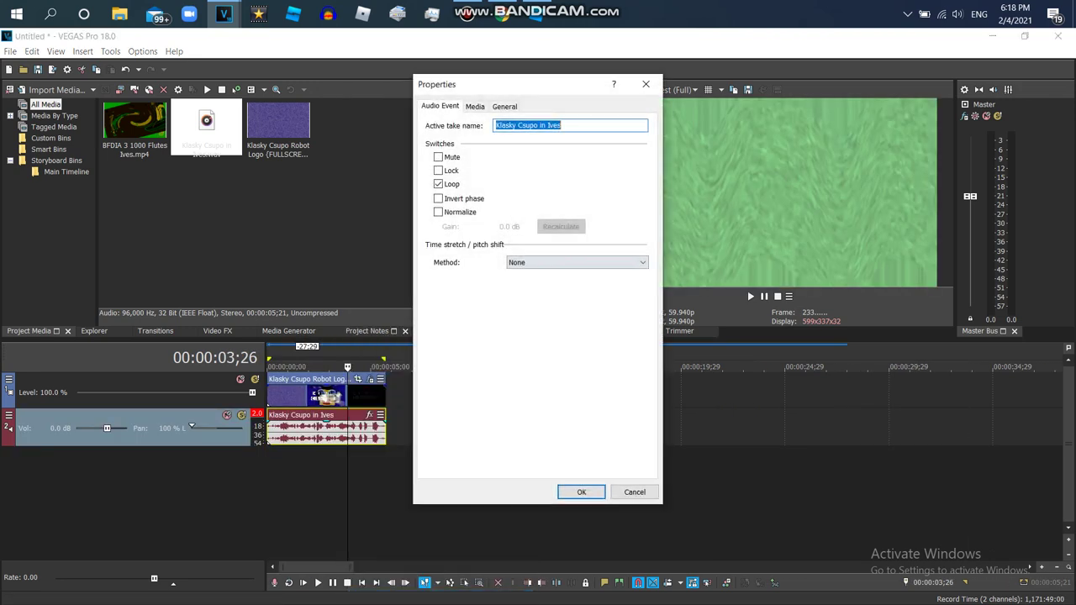
click(577, 262)
click(538, 274)
click(577, 282)
click(547, 293)
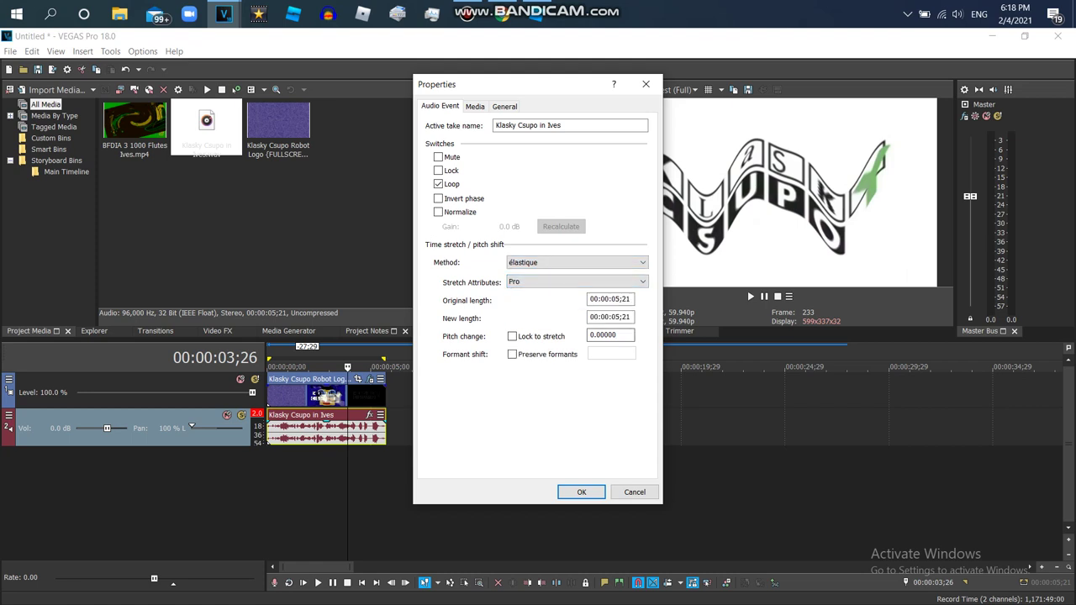
key(Return)
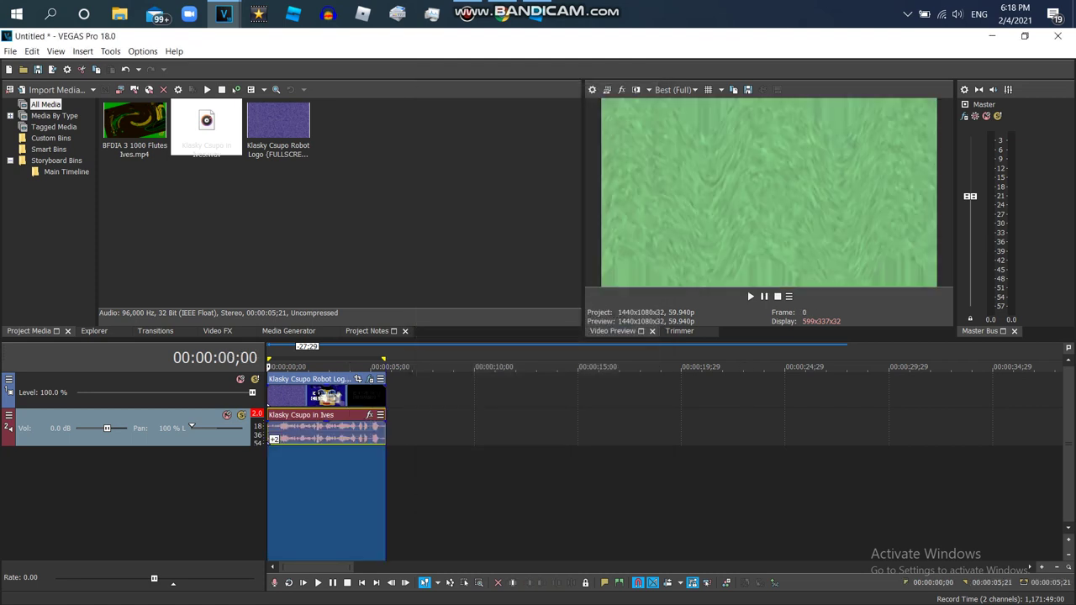
click(750, 296)
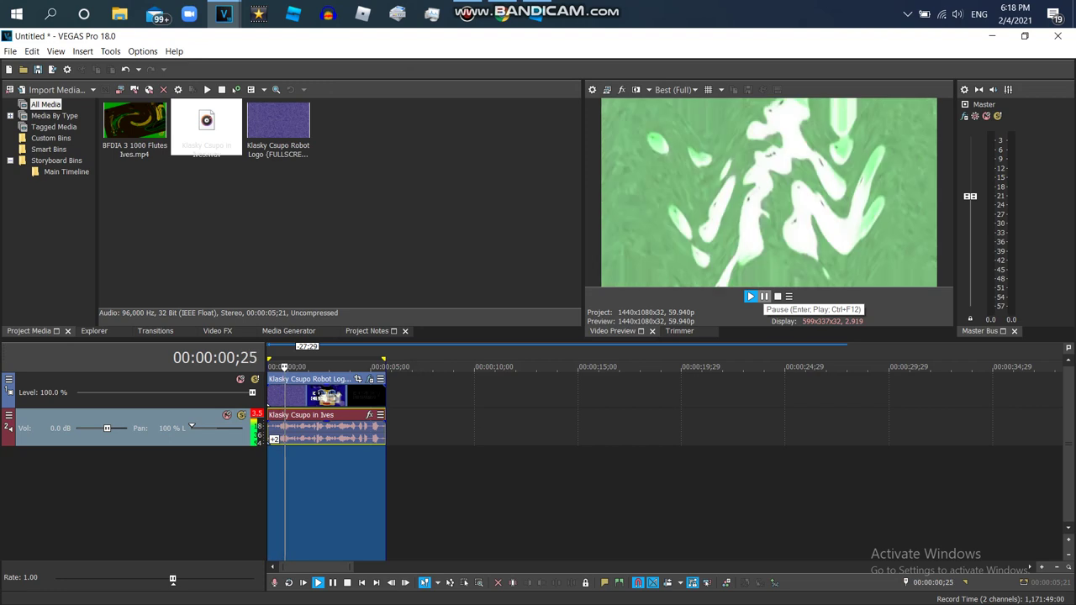
click(764, 296)
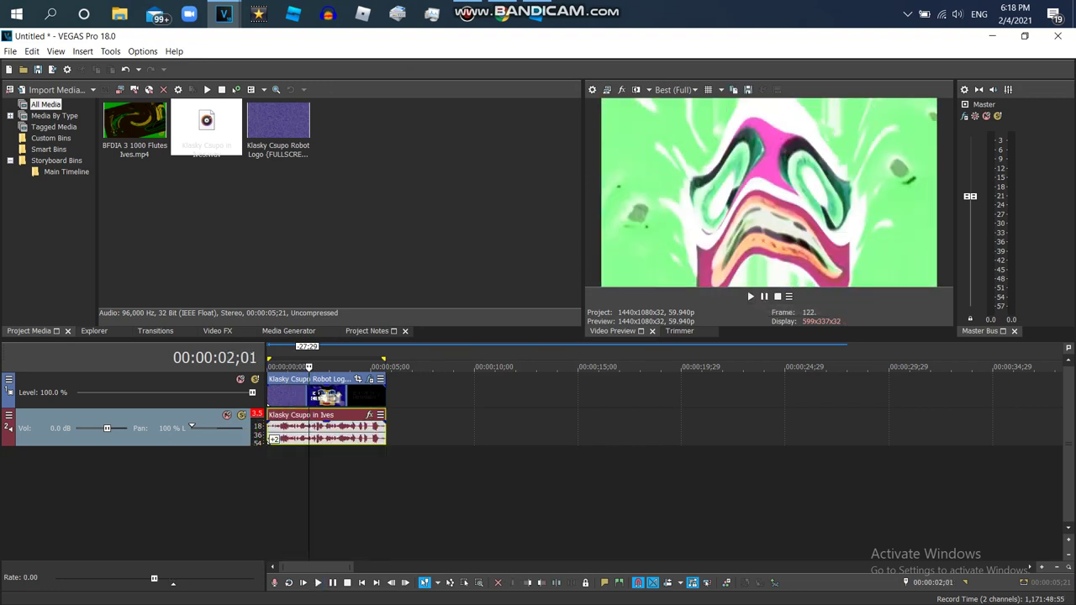
Remove the Talkbox plug-in from the Master bus effects and set the audio track's pan to Center
click(965, 116)
click(519, 224)
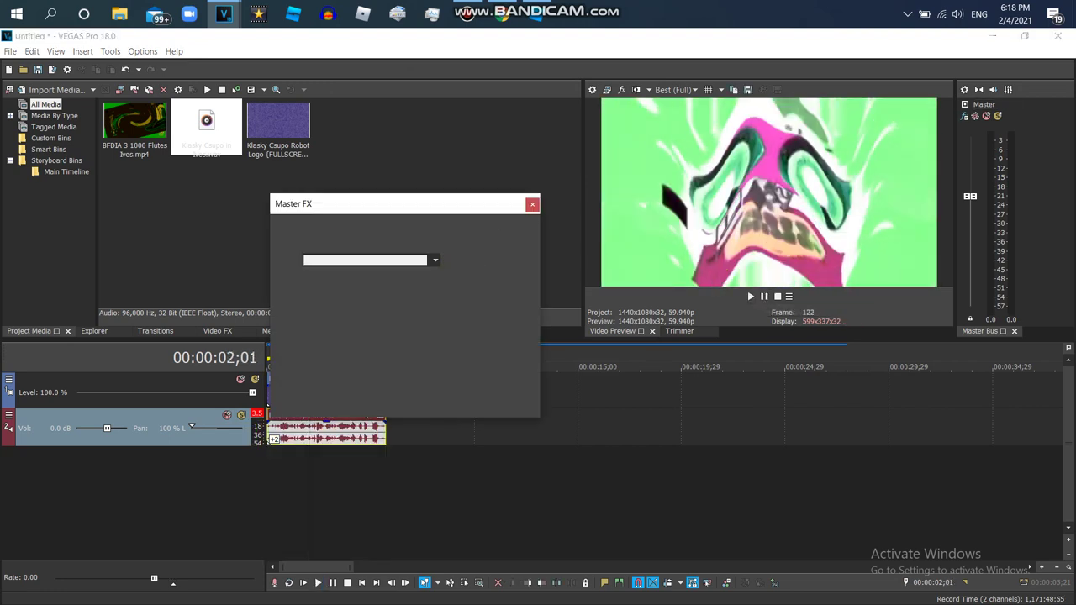
click(532, 205)
drag(193, 428, 198, 428)
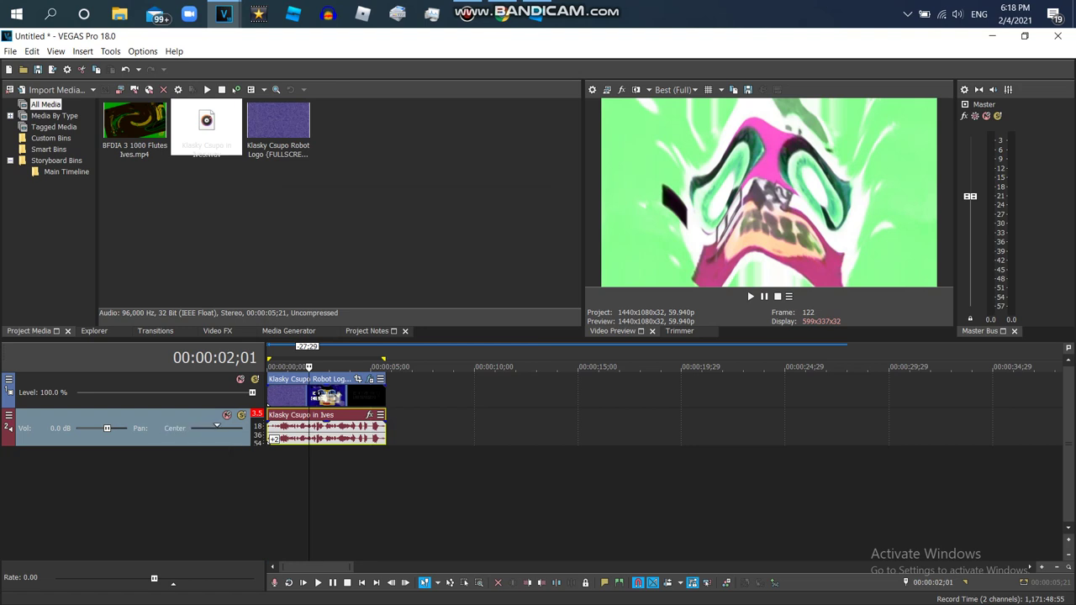
double_click(335, 496)
click(751, 296)
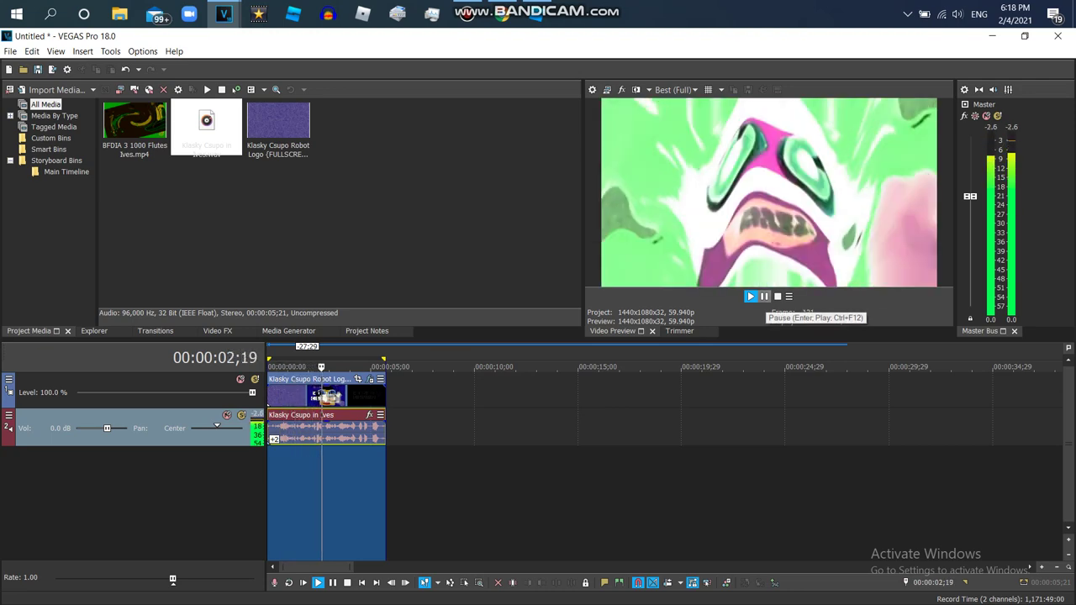
Set the "Klasky Csupo in Ives" clip's pitch change to 3 and play the result
right_click(354, 427)
click(386, 597)
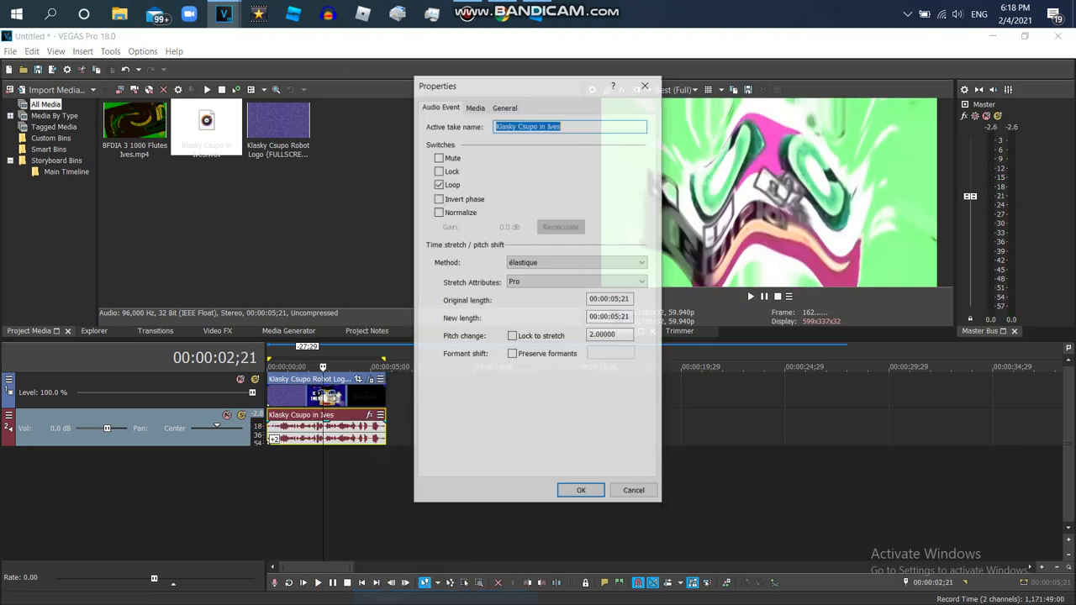
click(619, 335)
text(3)
key(Return)
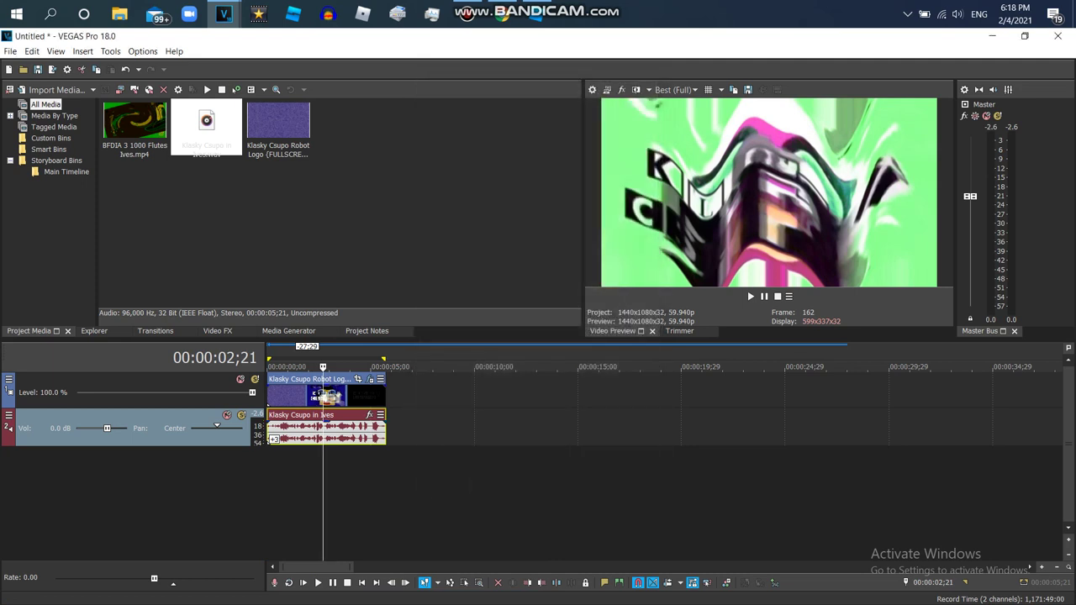
key(space)
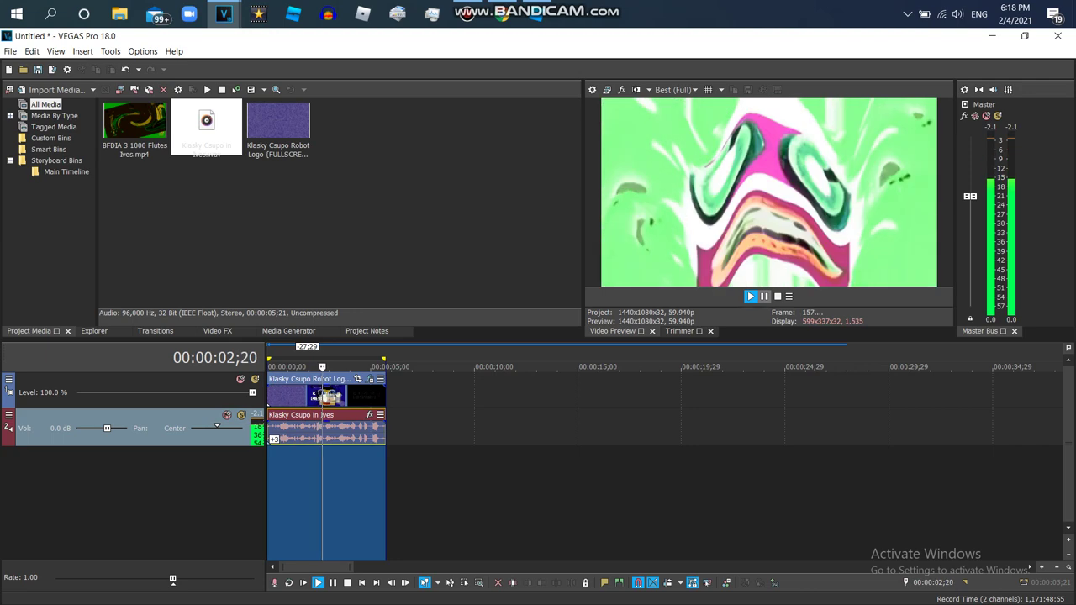
Return to the KFC reference video in Chrome and replay the section around 1:09 for comparison
click(502, 16)
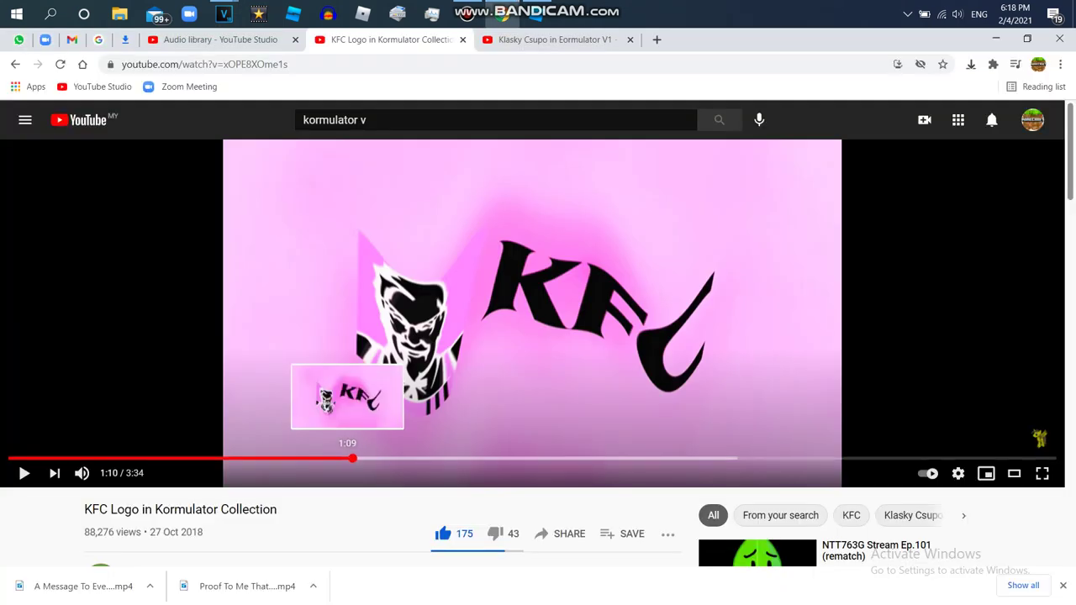
click(334, 459)
click(363, 459)
click(346, 459)
click(336, 459)
key(space)
click(24, 473)
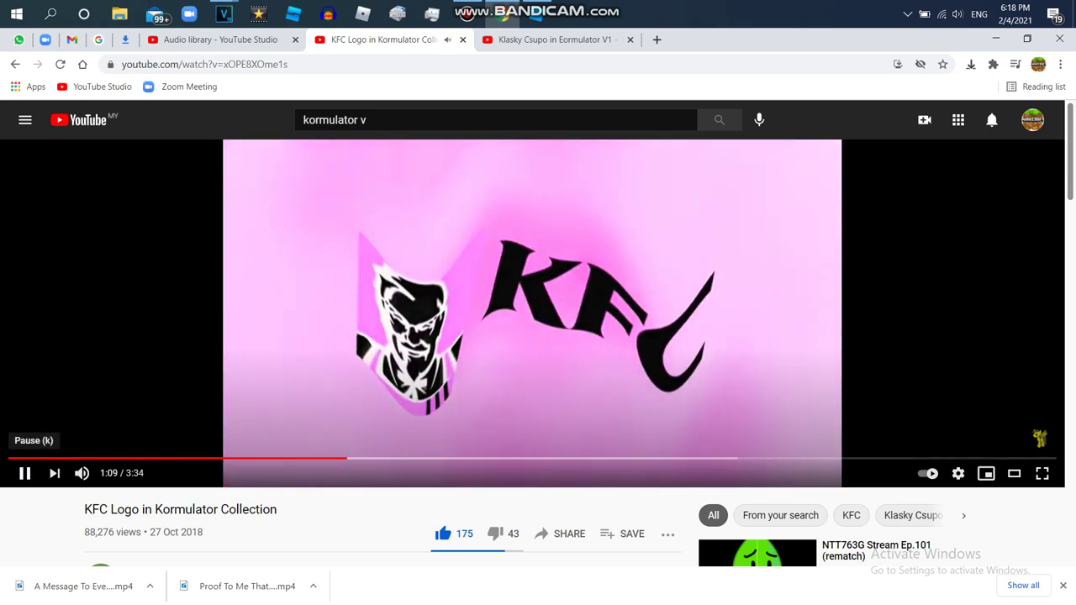
click(24, 474)
Switch back to VEGAS Pro and play the logo clip from the start with its pitched audio
mouse_move(222, 14)
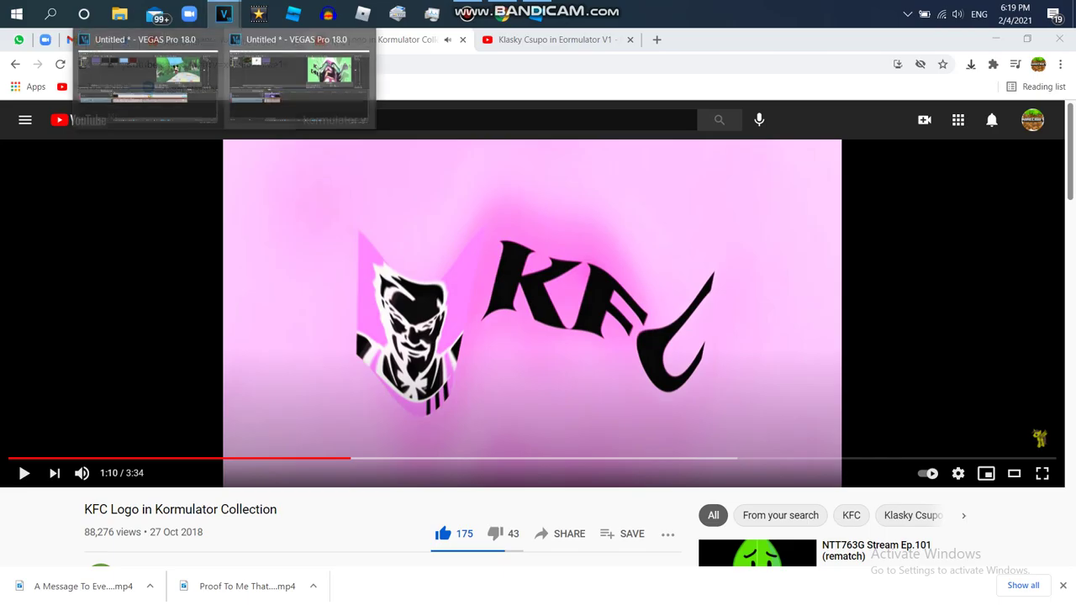
click(299, 84)
double_click(326, 430)
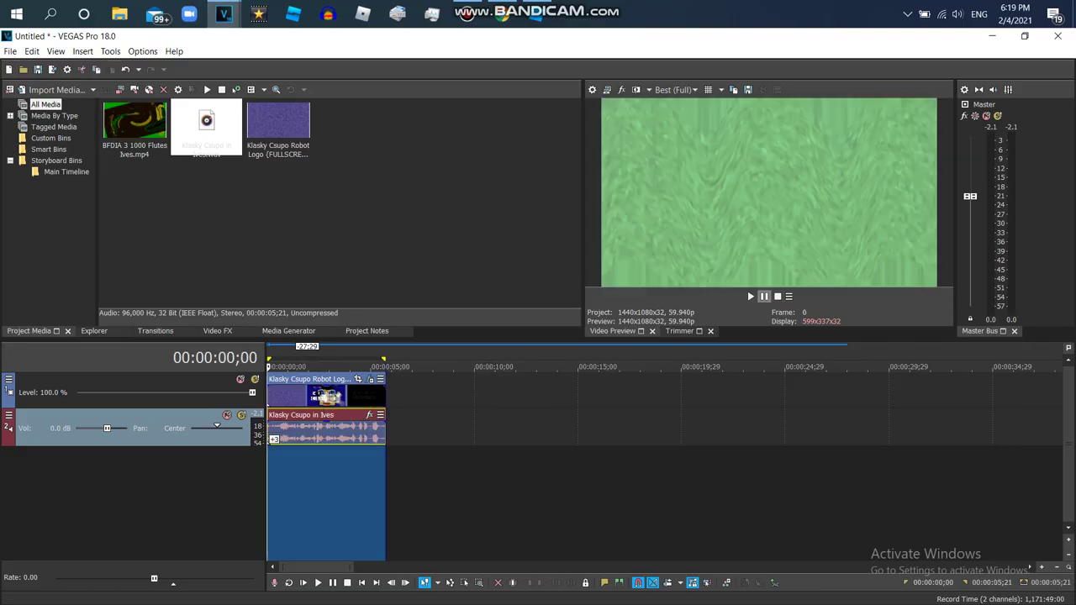
key(space)
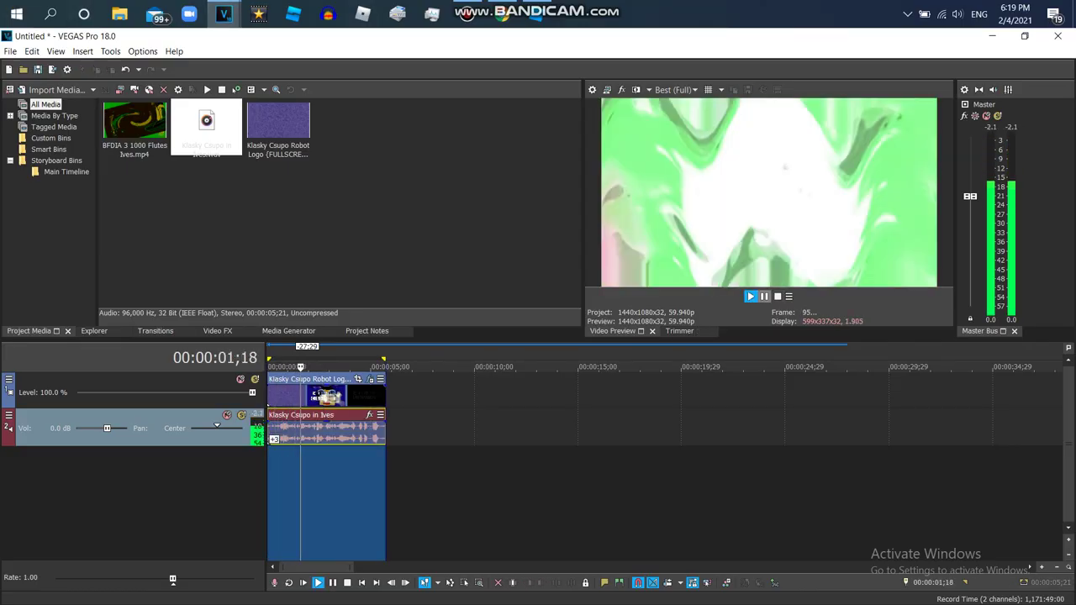
Stop playback and inspect the Color Corrector (Secondary) settings in the logo clip's video effects
key(Return)
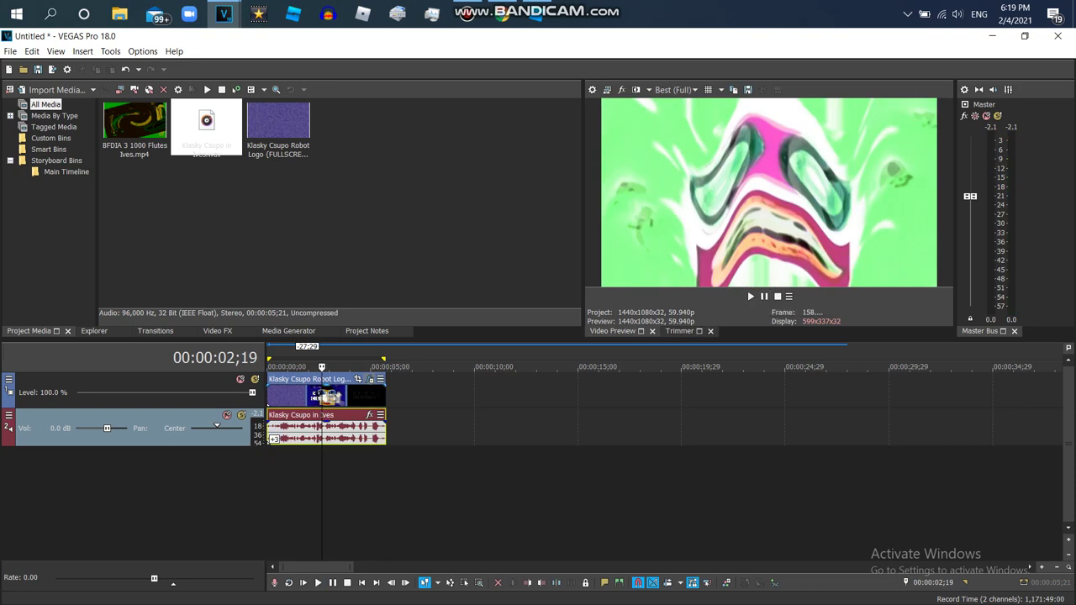
click(371, 379)
drag(371, 431, 402, 407)
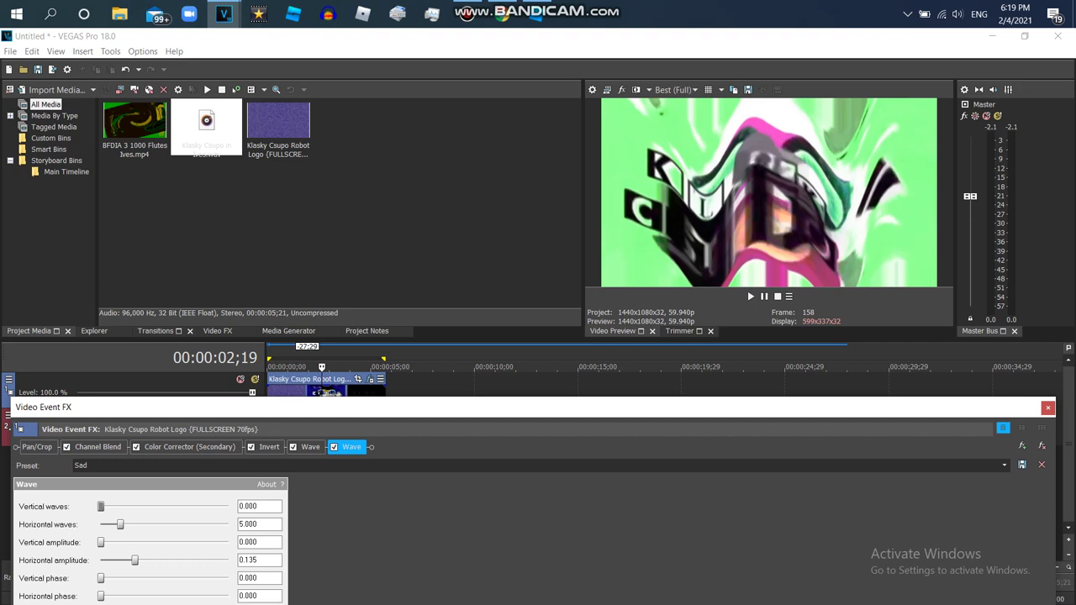
click(190, 446)
click(1047, 408)
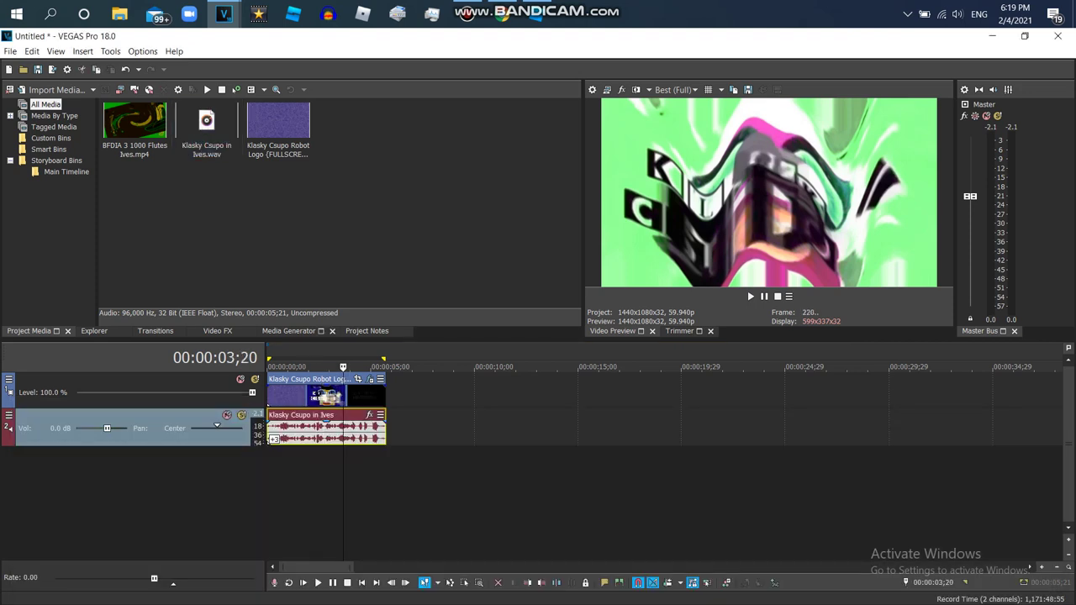
Set the "Klasky Csupo in Ives" audio clip's pitch change to -9
right_click(346, 430)
click(377, 596)
double_click(605, 335)
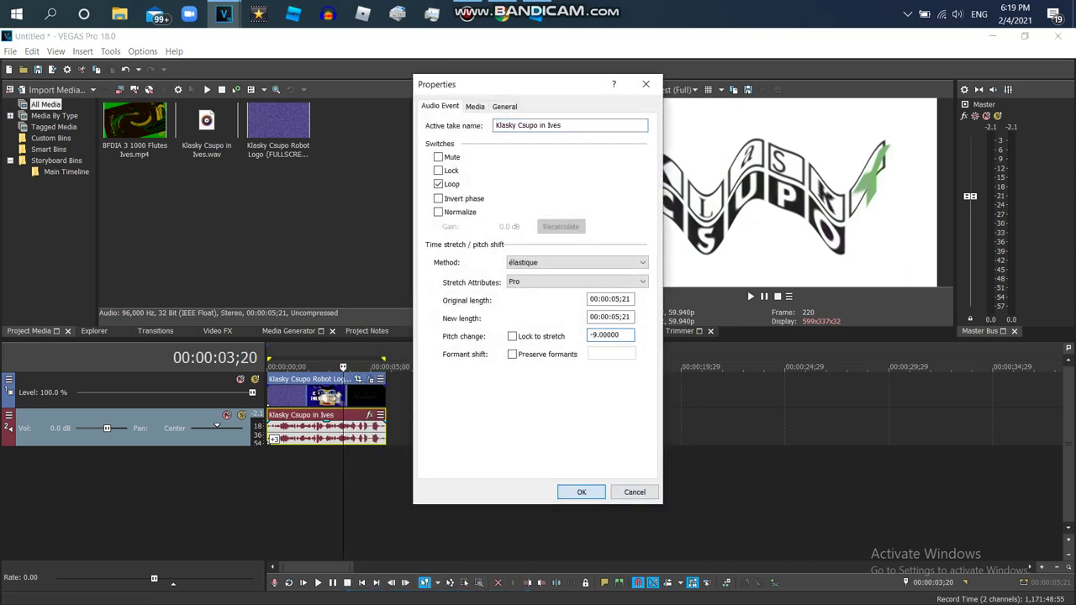
click(581, 493)
Duplicate the audio track and set the copied clip's pitch change to -2
right_click(473, 432)
click(518, 318)
right_click(292, 467)
click(324, 596)
click(594, 335)
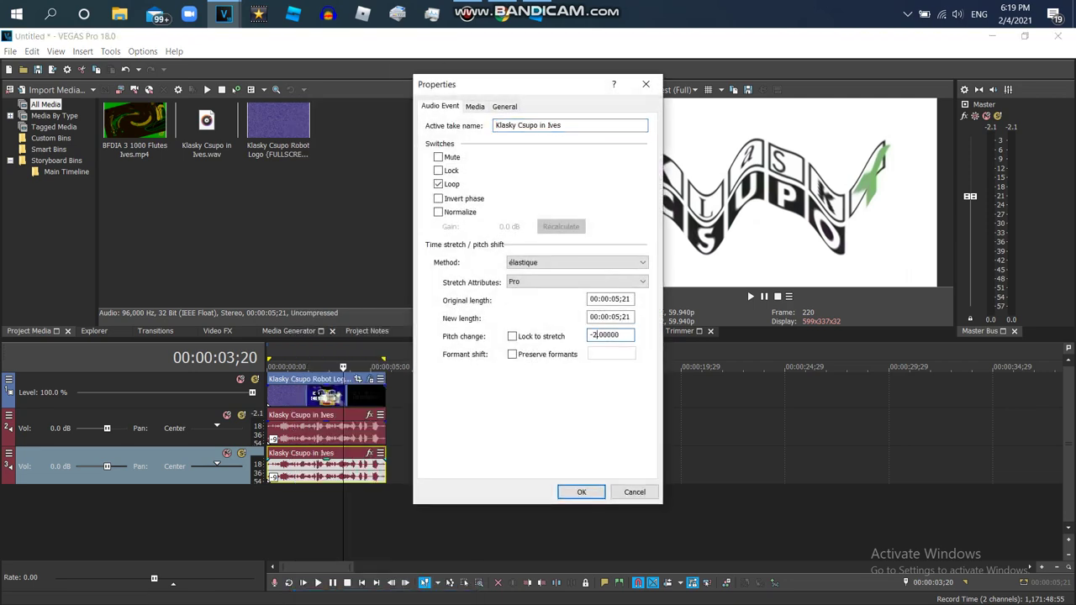
key(Return)
Duplicate the second audio track and set the new copy's pitch change to 3
right_click(513, 471)
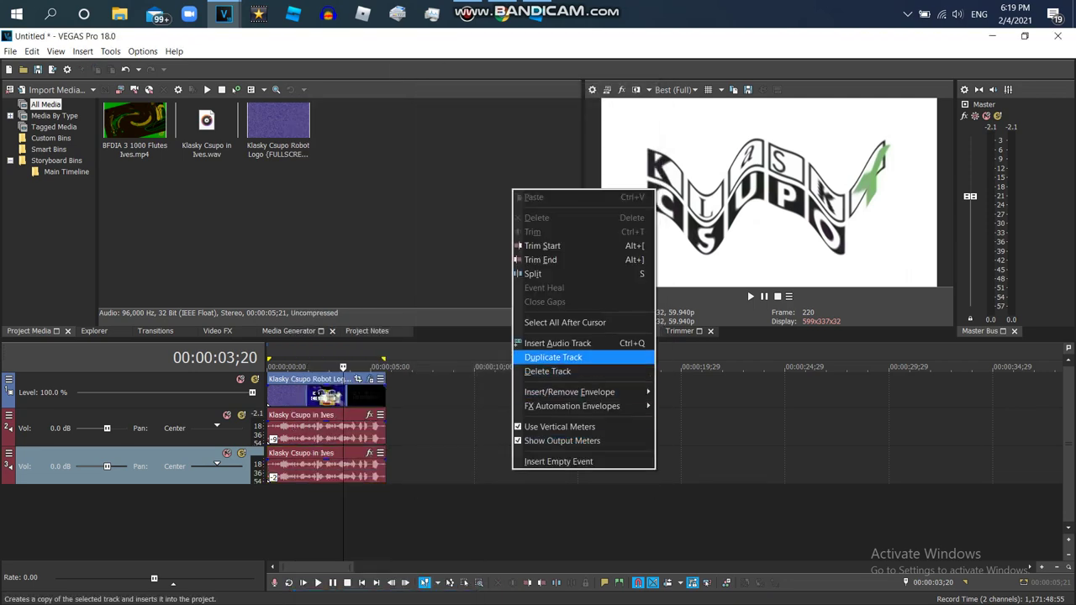
click(555, 359)
right_click(317, 505)
click(348, 596)
double_click(606, 334)
click(581, 492)
Duplicate the third audio track and set the new copy's pitch change to 4
right_click(420, 510)
click(461, 396)
right_click(328, 542)
click(353, 596)
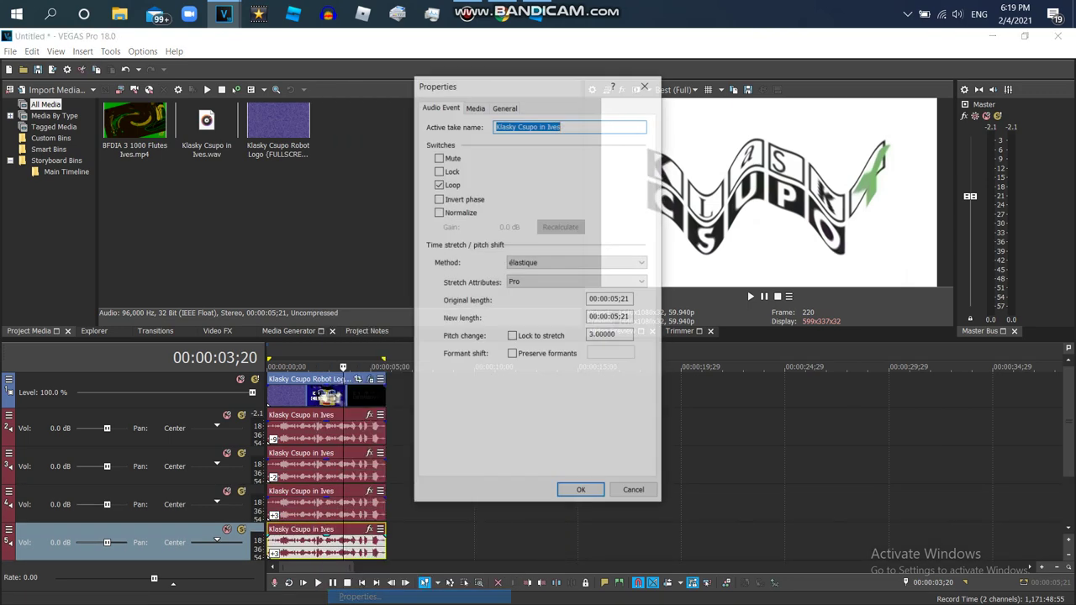
double_click(606, 335)
click(581, 492)
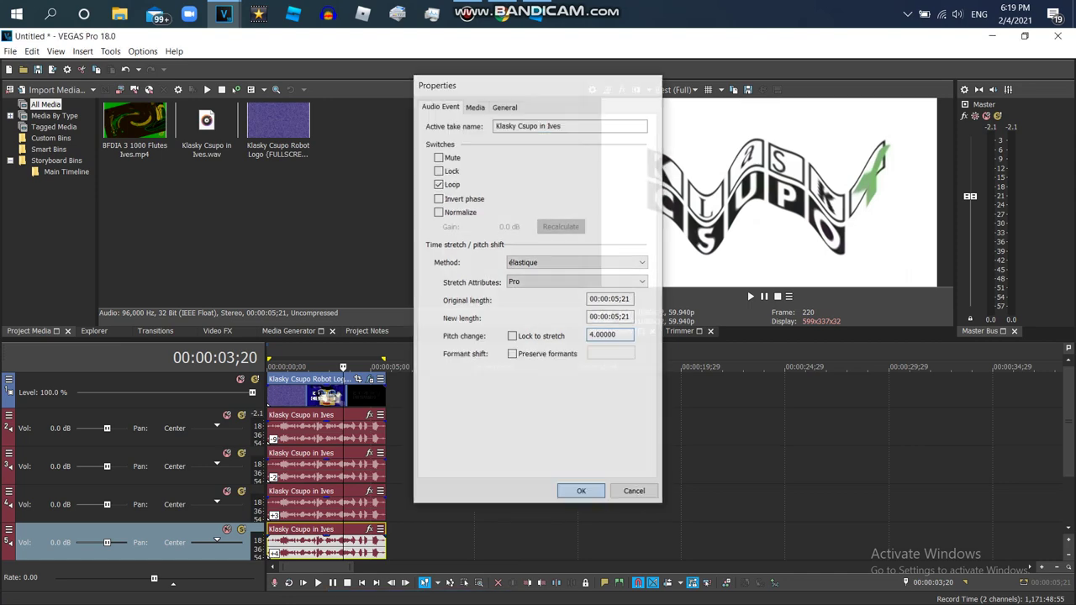
Duplicate the fourth audio track and set the new copy's pitch change to 7
drag(1069, 429, 1069, 476)
right_click(559, 466)
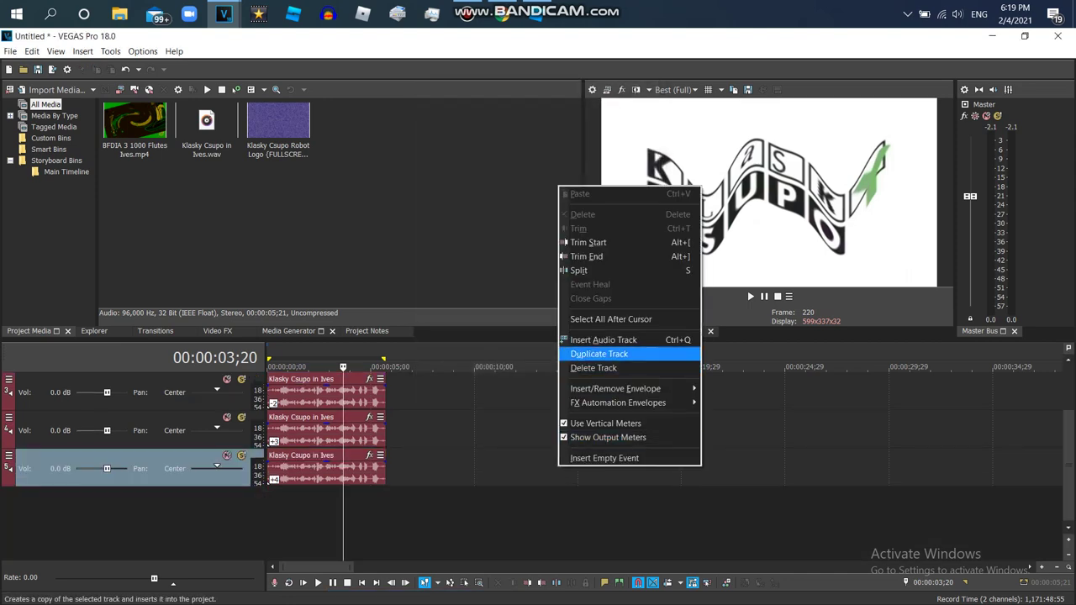
click(599, 354)
right_click(338, 507)
click(374, 596)
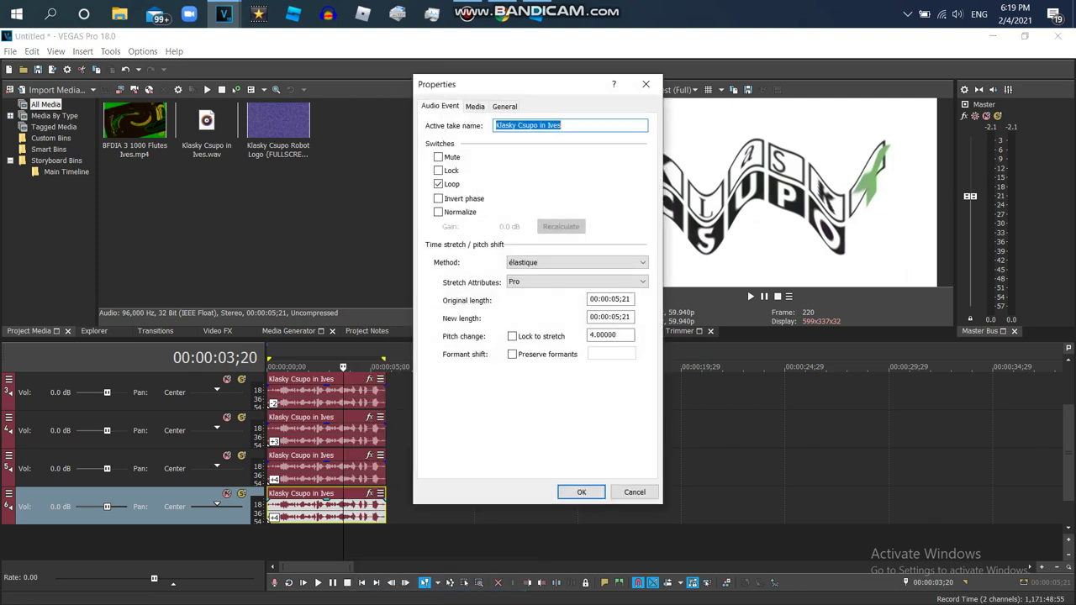
double_click(603, 335)
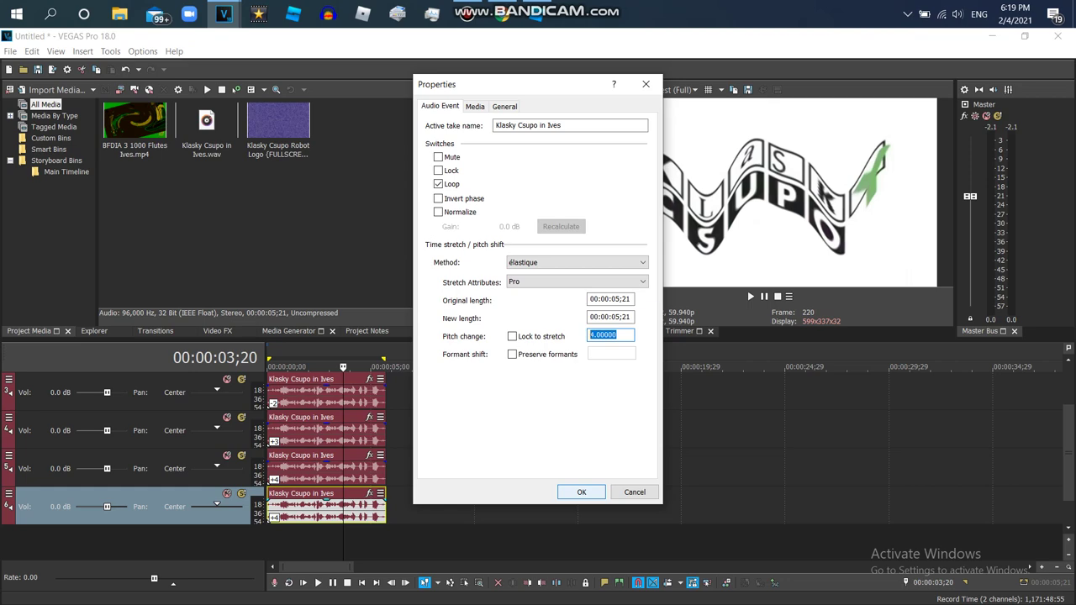
key(Return)
Minimize the height of all timeline tracks
right_click(325, 467)
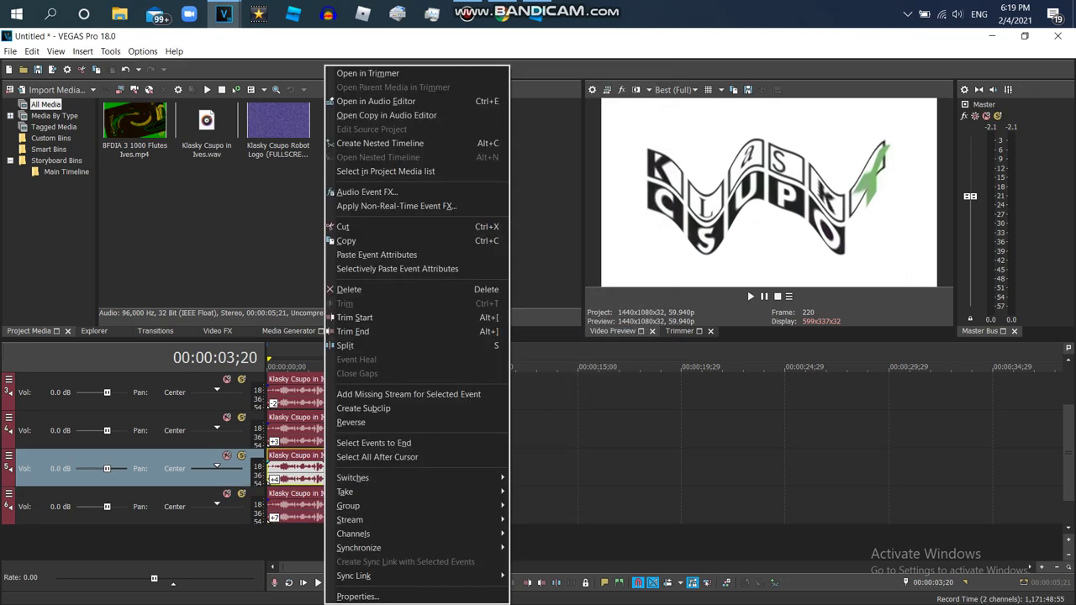
key(Escape)
key(grave)
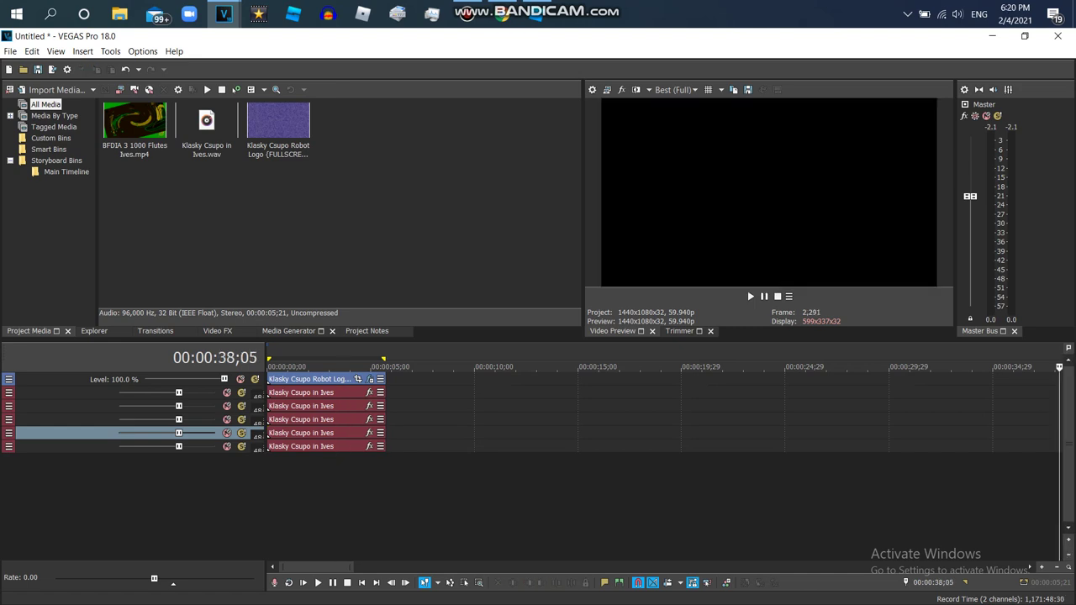
Check the pitch change settings in the properties of the first three audio clips
right_click(314, 393)
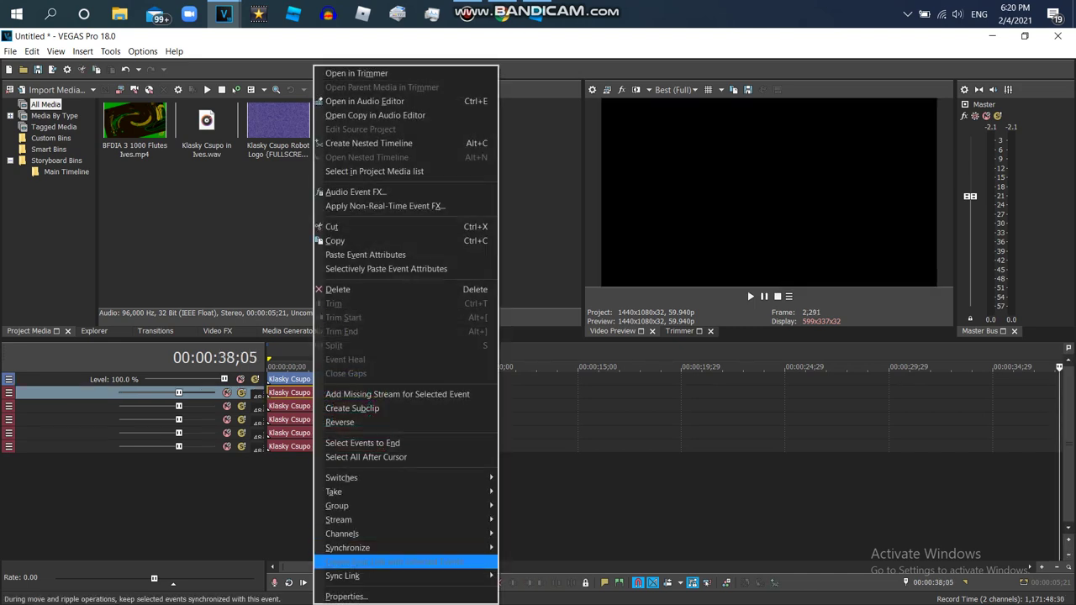
click(347, 597)
click(577, 491)
right_click(349, 406)
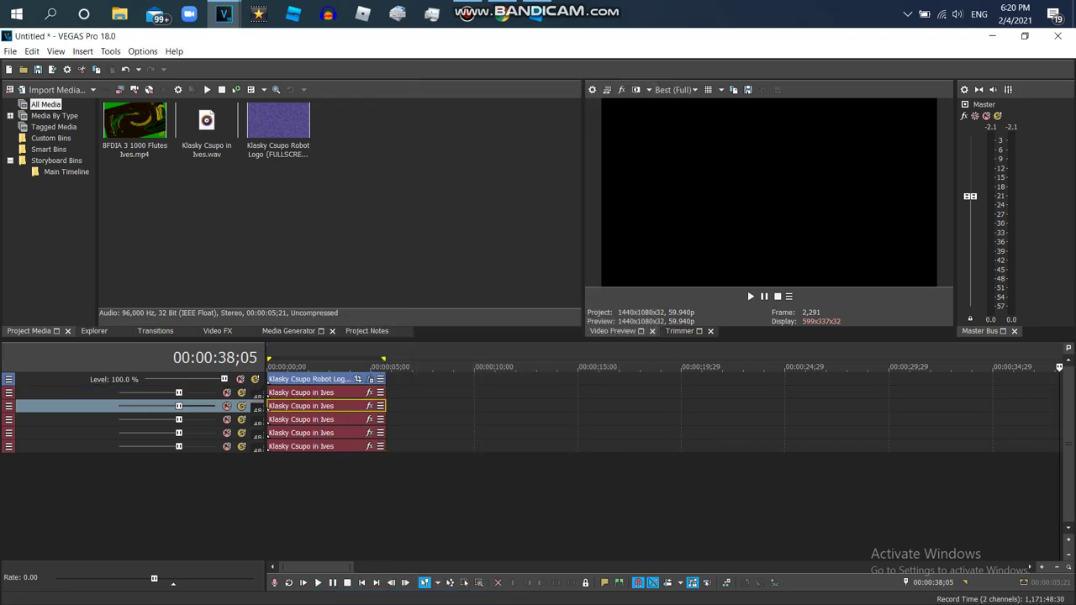
click(381, 596)
click(579, 491)
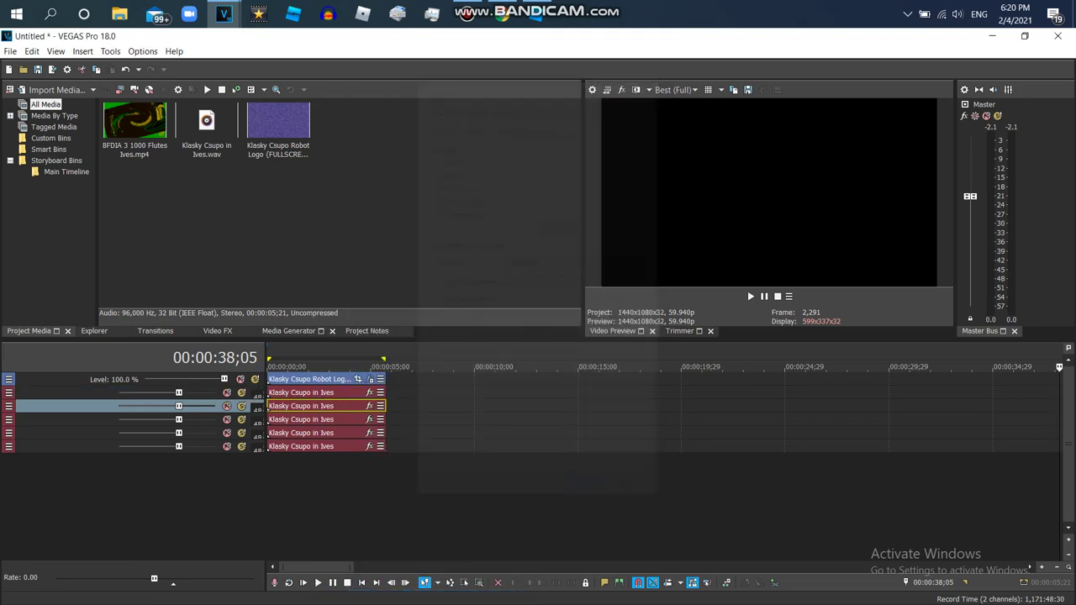
right_click(288, 420)
click(337, 596)
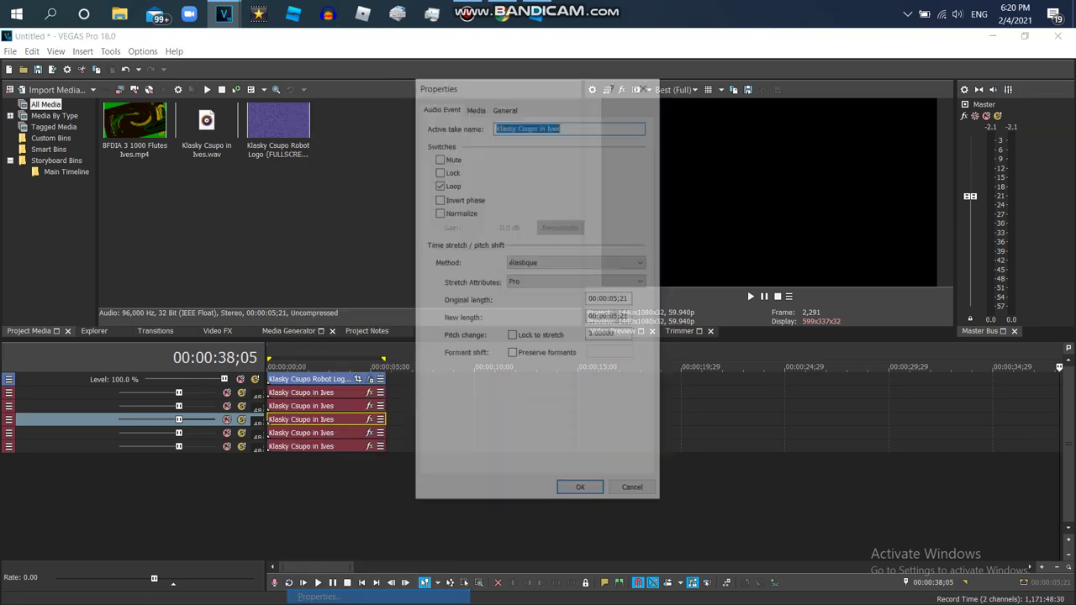
click(581, 492)
Set the pitch change of the clip on the fourth audio track to 7
right_click(318, 433)
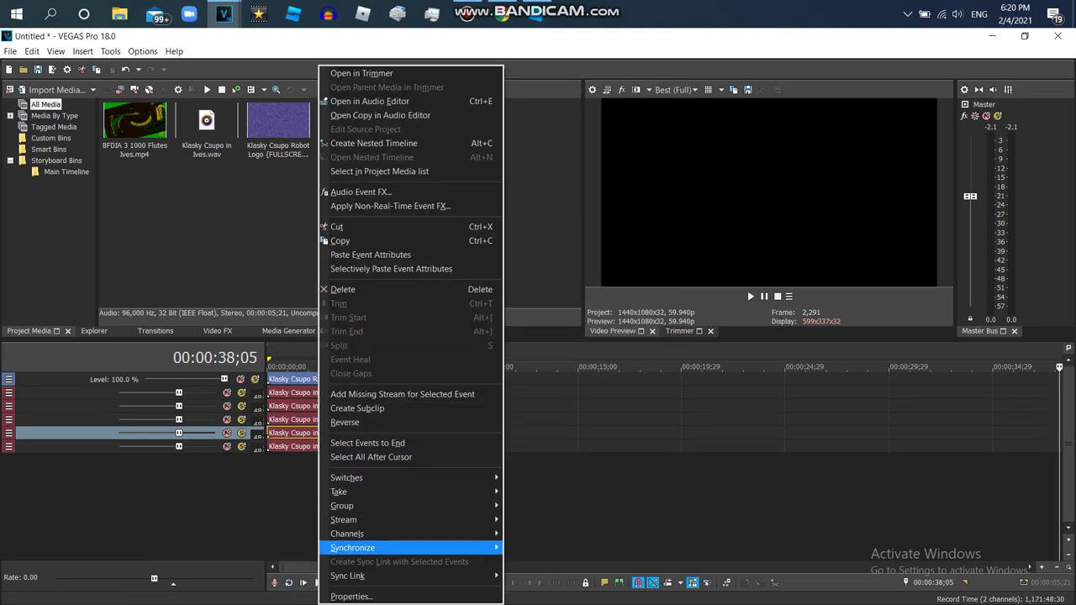
click(351, 596)
double_click(605, 335)
text(7)
key(Return)
Set the pitch change of the clip on the fifth audio track to 10
right_click(320, 446)
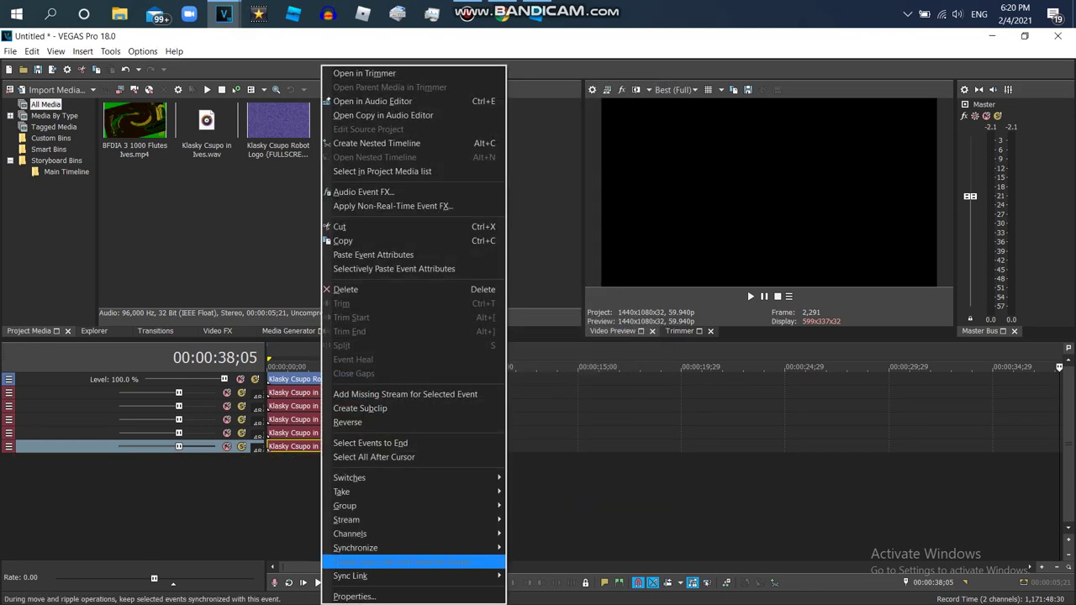
click(351, 597)
click(611, 336)
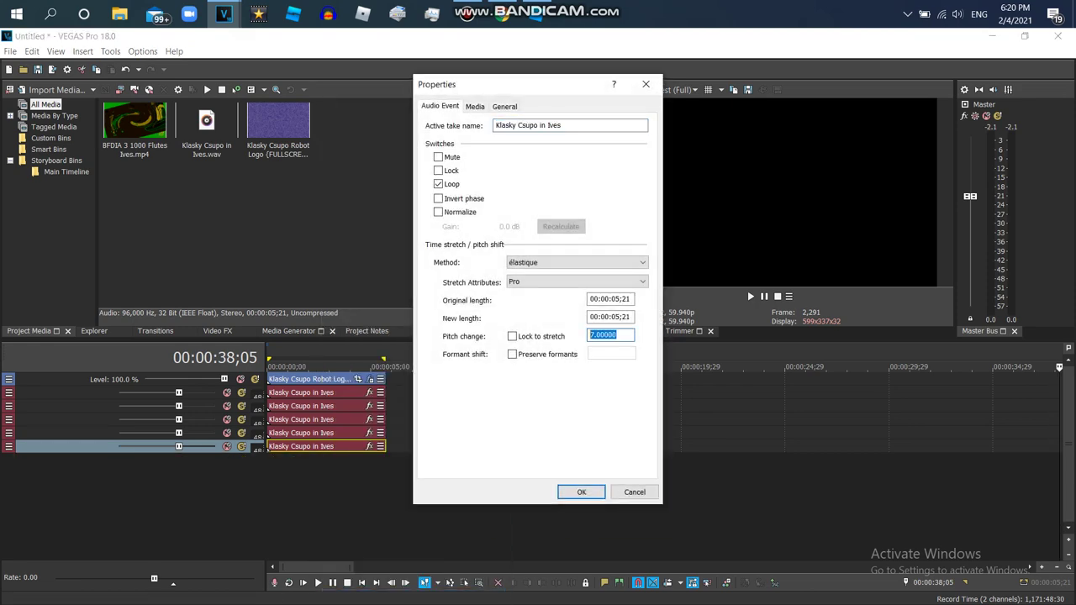
click(581, 492)
Duplicate the fifth audio track and edit the pitch change of the copied clip
right_click(417, 445)
click(454, 332)
right_click(336, 460)
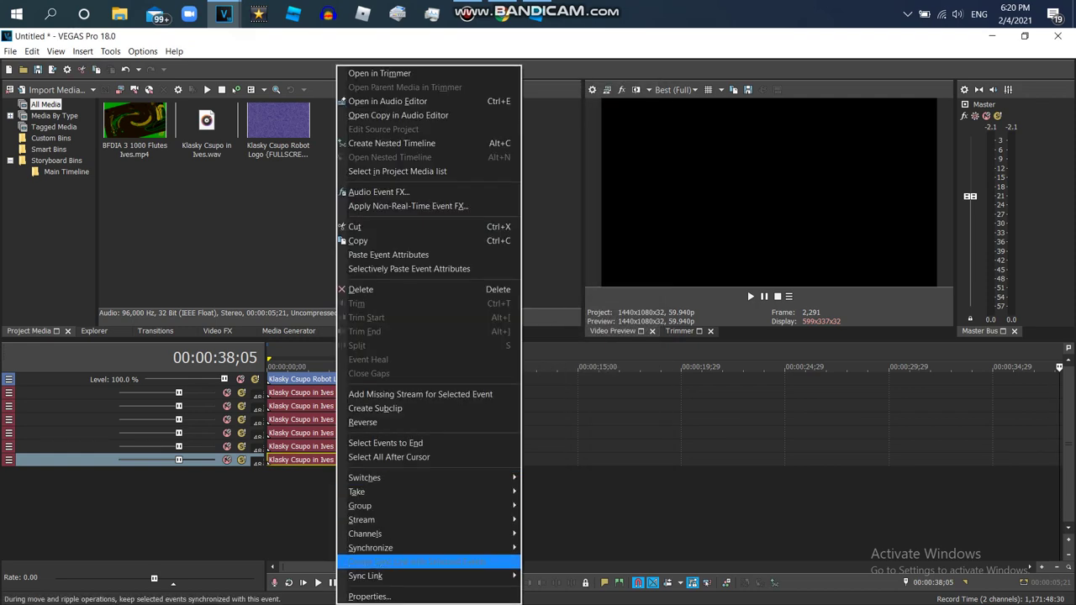
click(352, 597)
double_click(607, 336)
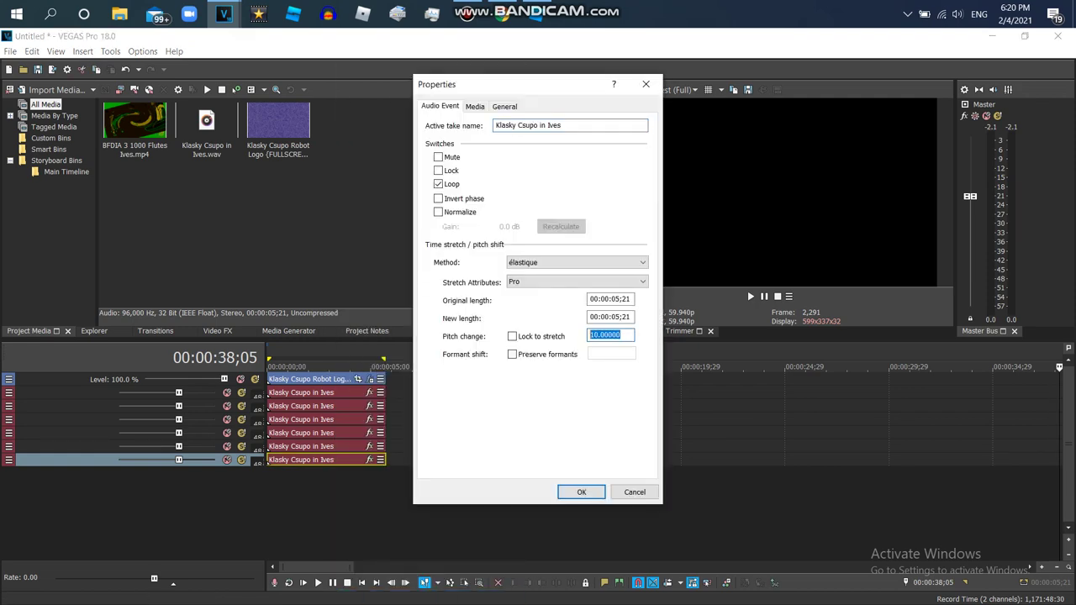
click(581, 492)
Select the time range of the lowest audio clip and play the layered result from the start
double_click(337, 460)
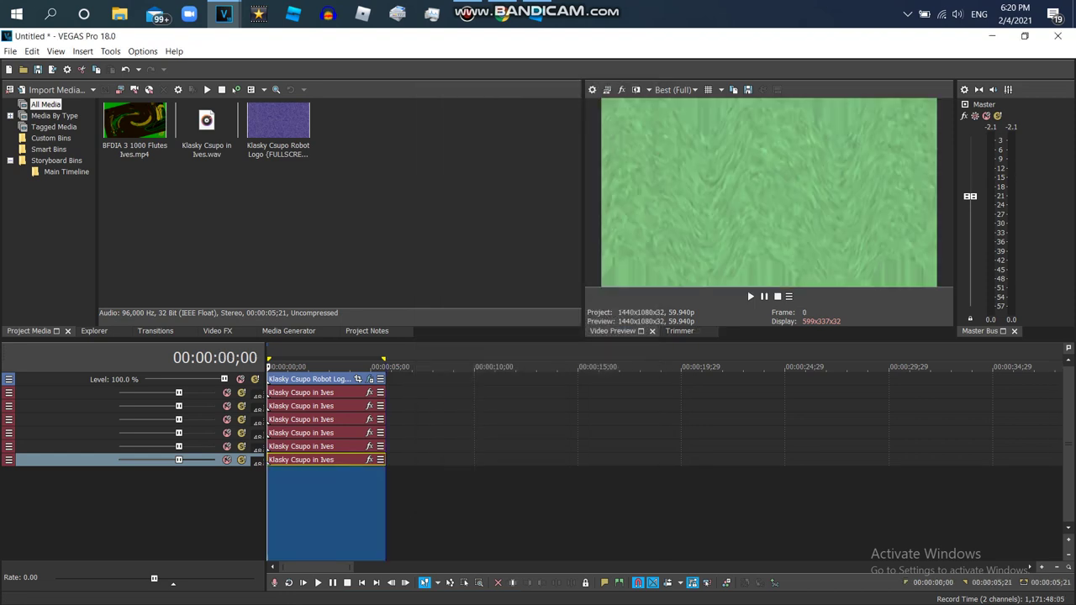
key(space)
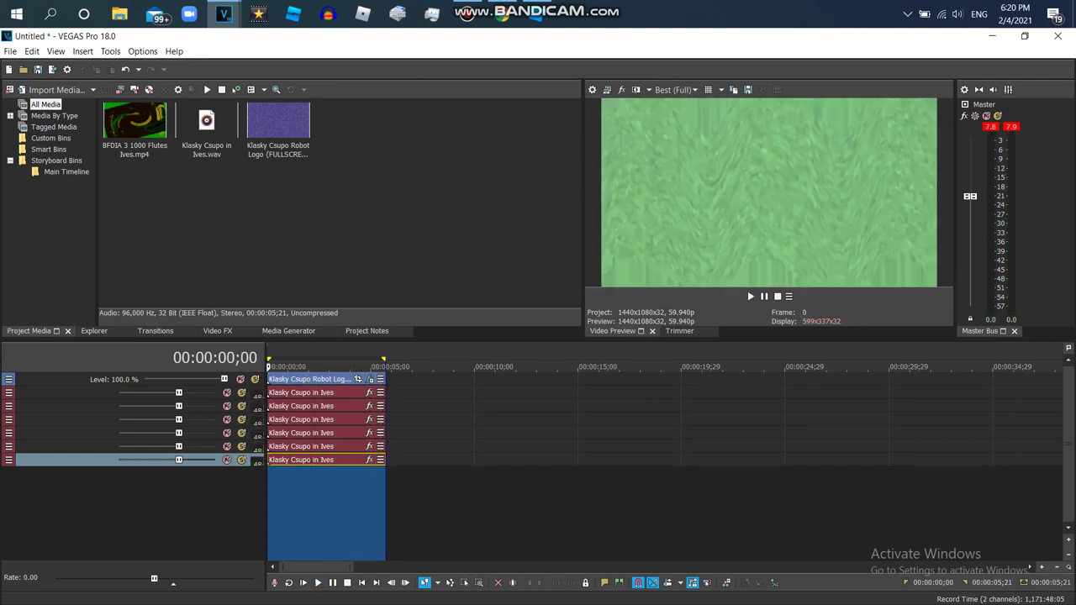
Save the logo clip's video effects chain as the plug-in package "Kormulator V12 The Original" and replay the clip
click(370, 380)
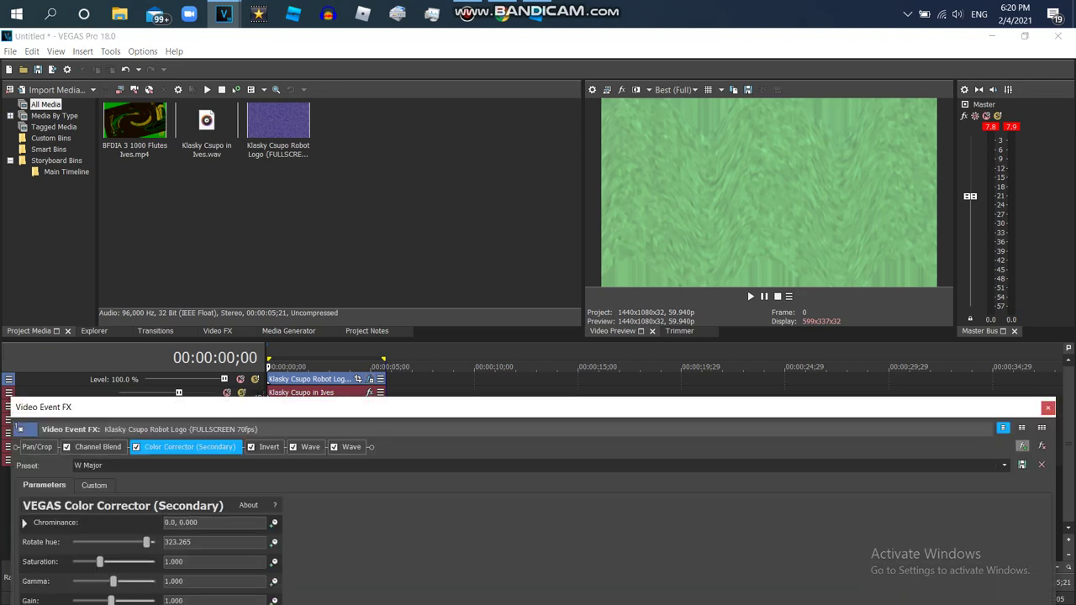
click(1022, 447)
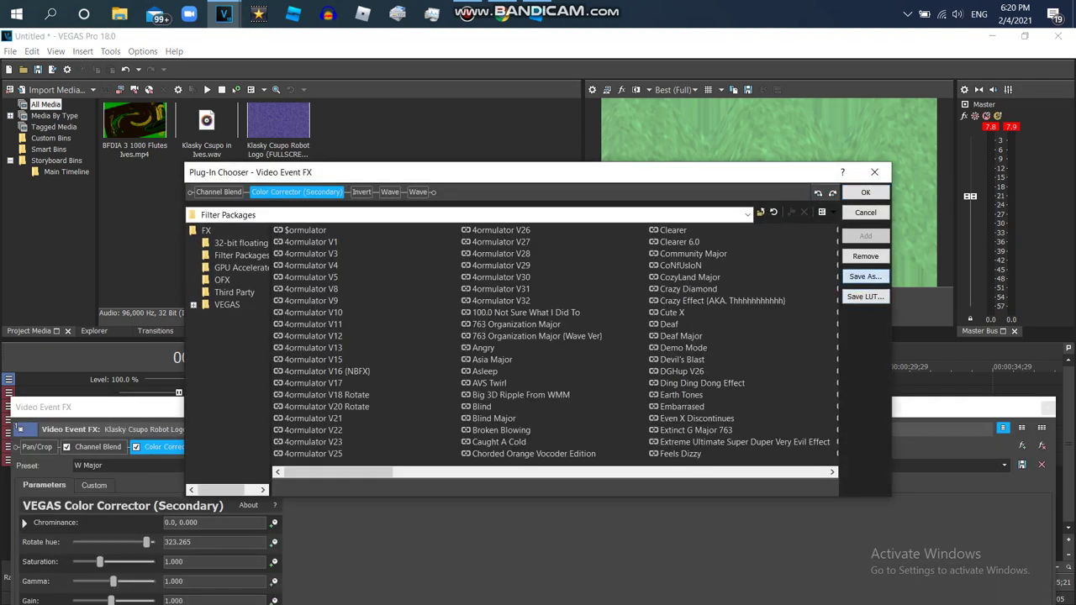
click(866, 277)
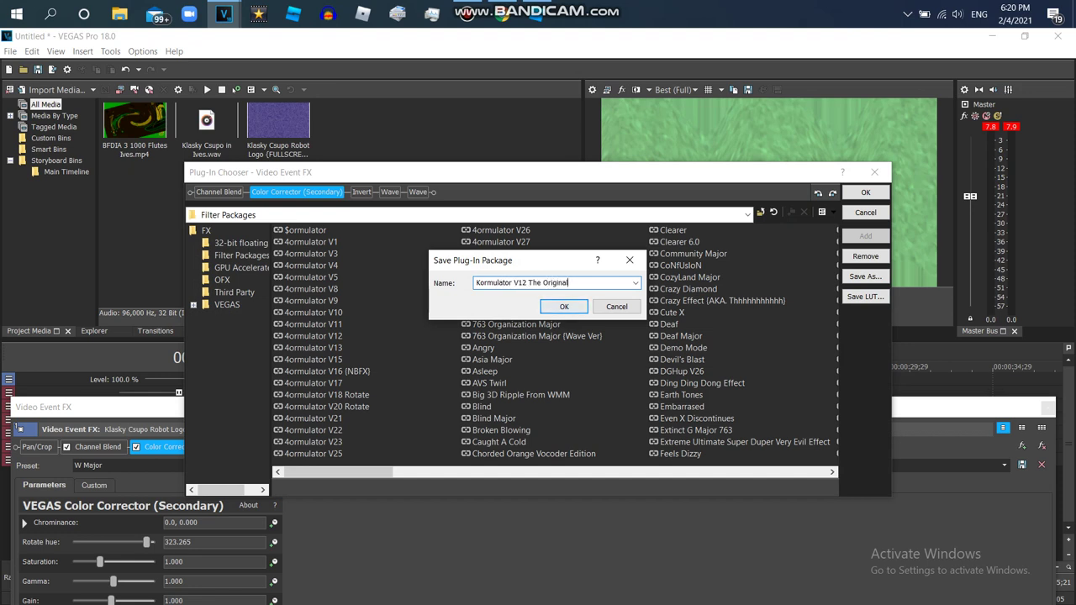
key(Return)
key(Return)
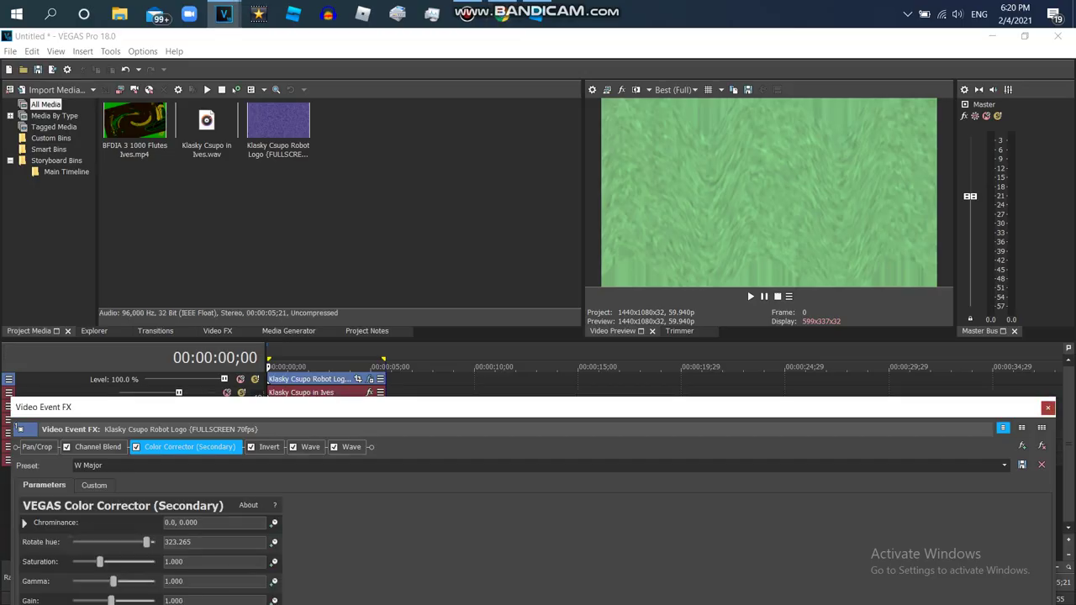
click(1048, 407)
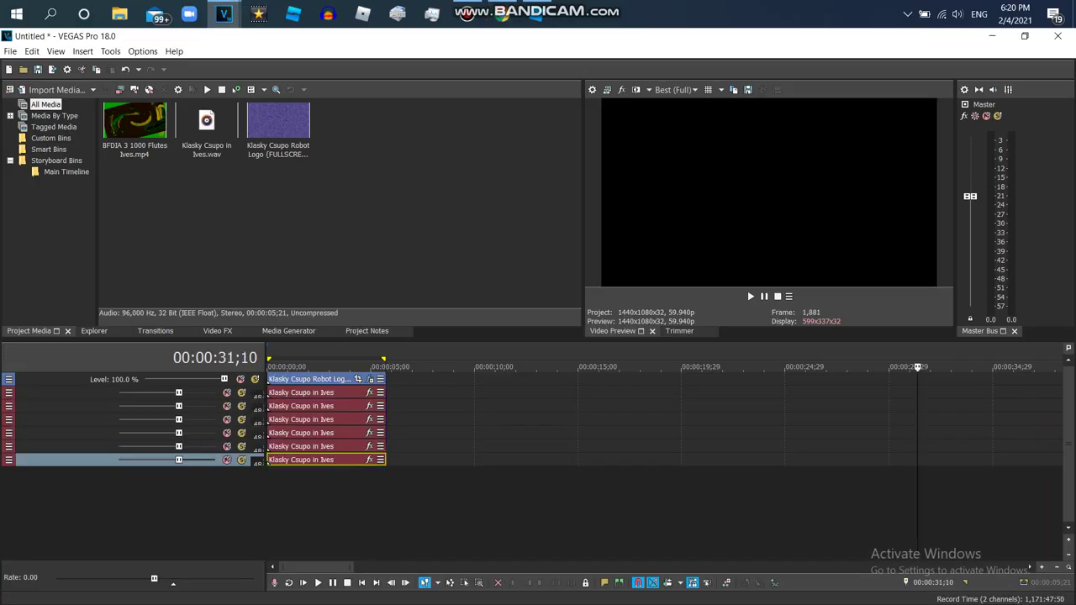
key(space)
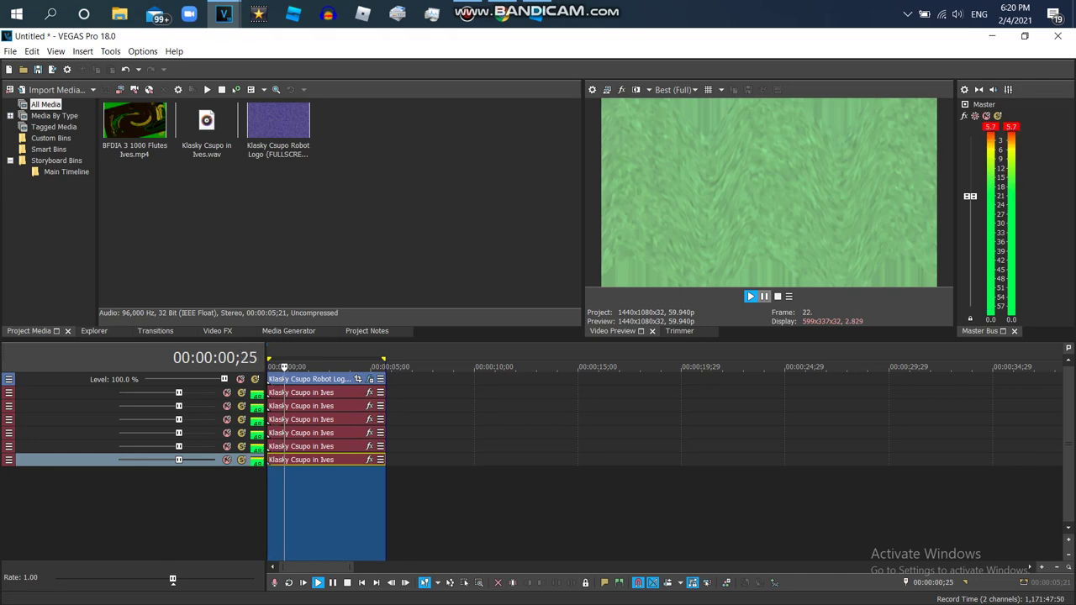